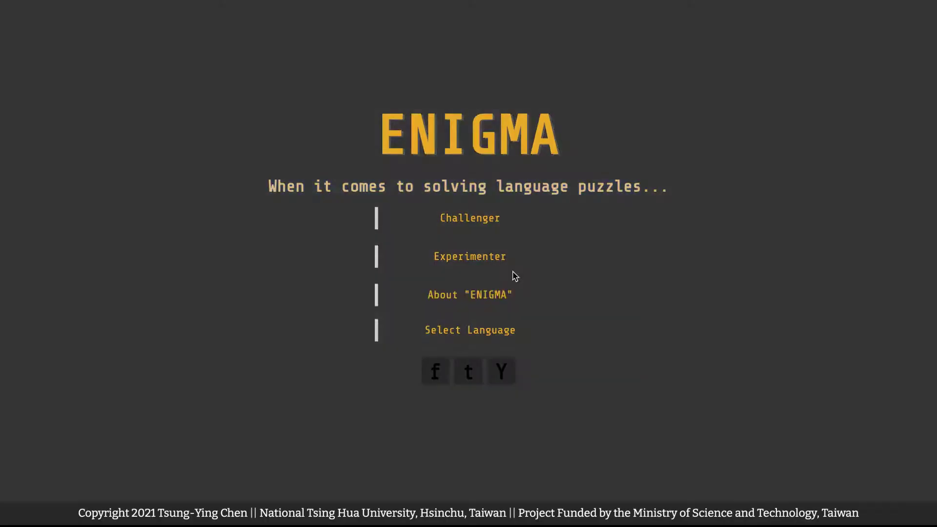
Sign in as an experimenter with the account e-mail and password.
left_click(518, 258)
left_click(512, 104)
key("Tab")
type("•••••••••••••")
left_click(442, 184)
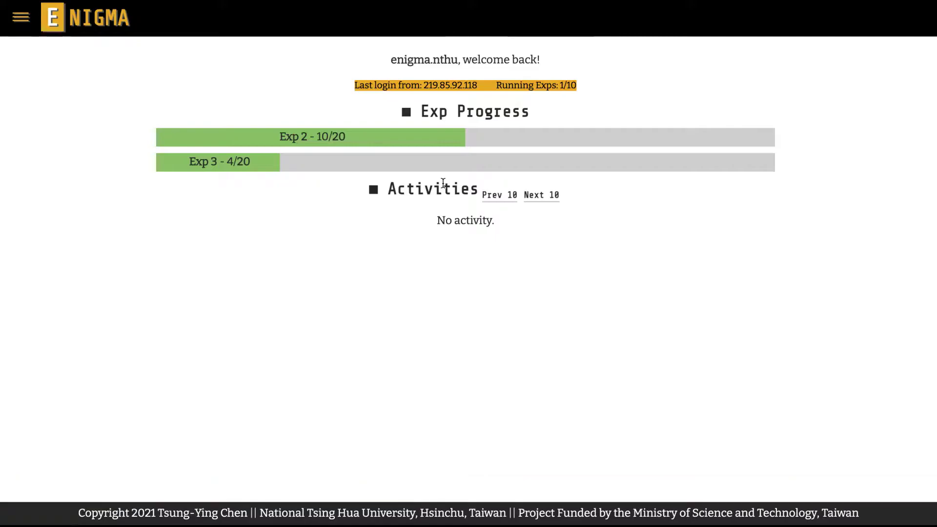
Go to Manage Exps from the navigation menu and start a new experiment.
left_click(24, 20)
left_click(36, 117)
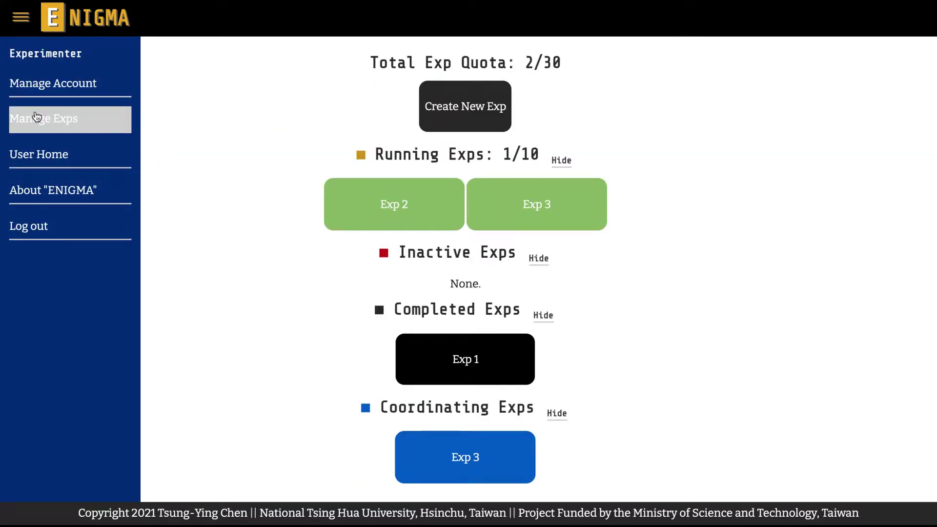
left_click(176, 116)
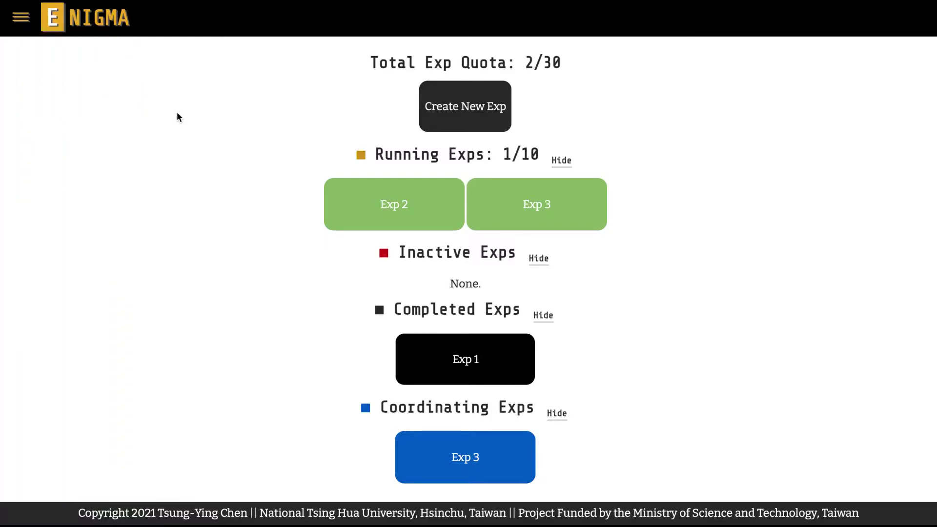
left_click(430, 105)
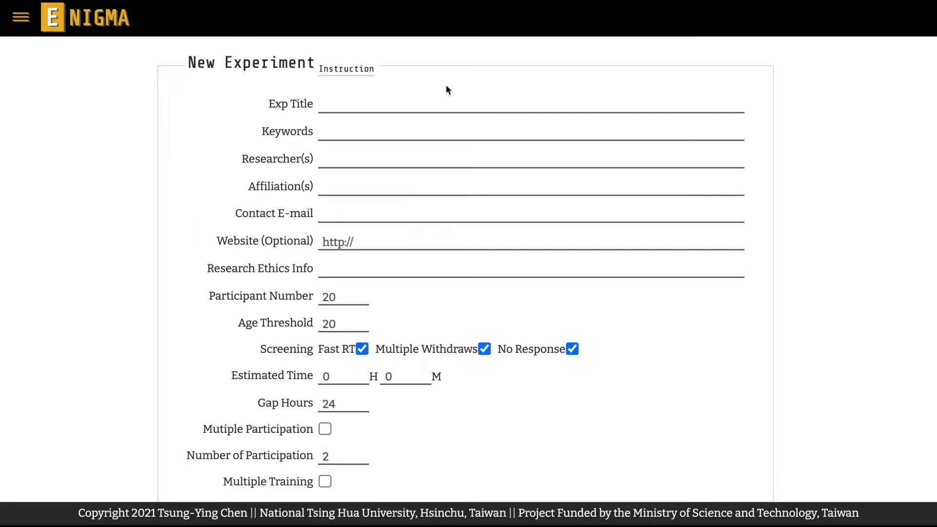
Enter the experiment title 'Exp Sample' and keyword 'sample'.
left_click(437, 106)
type("Exp Sample")
left_click(445, 118)
left_click(445, 131)
type("sample")
Fill in the researcher name, affiliation 'National Tsing Hua University' and the contact e-mail.
left_click(448, 157)
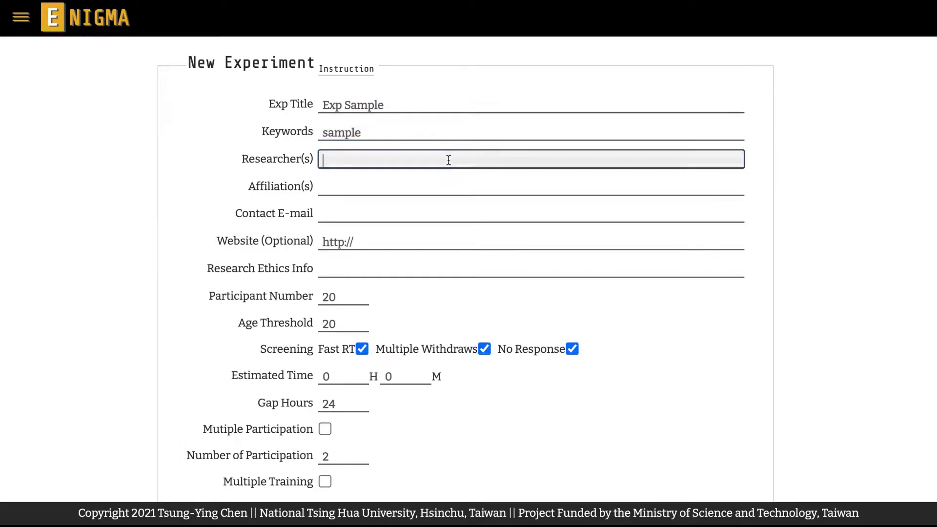
type("enigma")
left_click(454, 172)
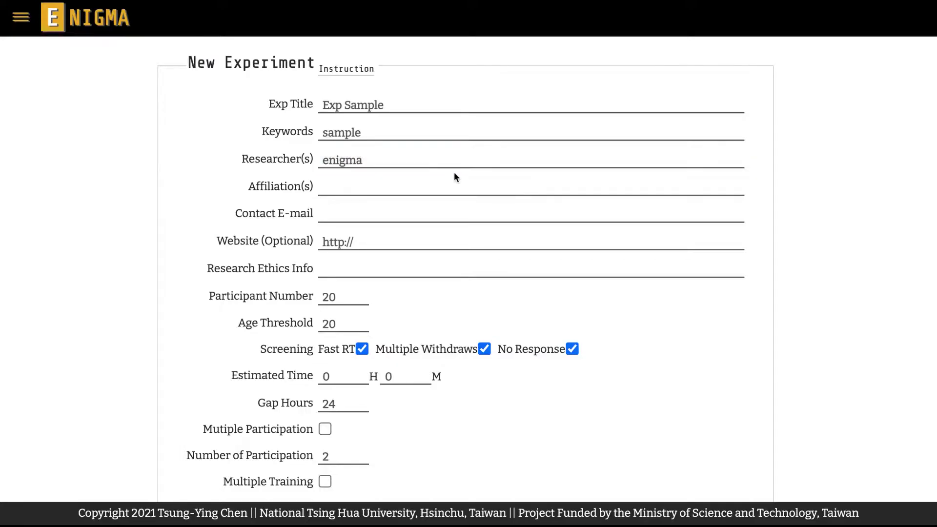
left_click(453, 186)
type("National Tsing Hua University")
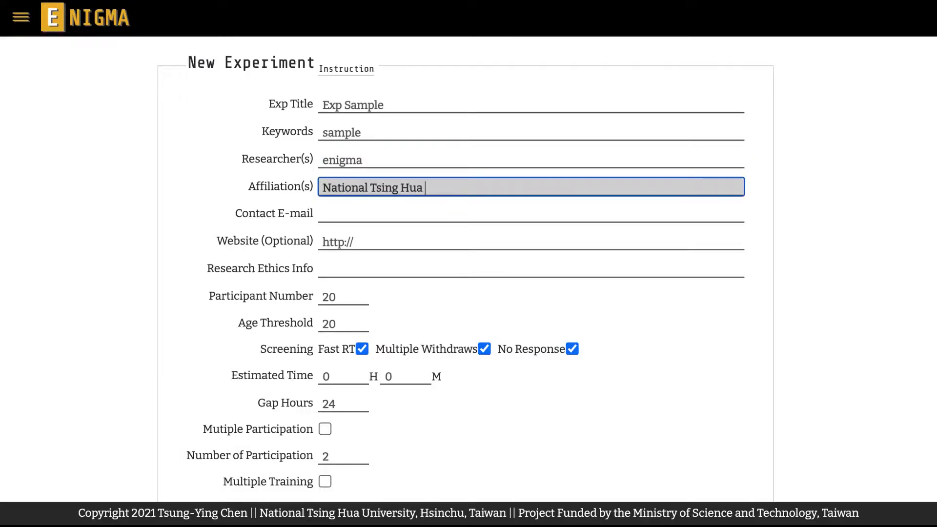
left_click(454, 200)
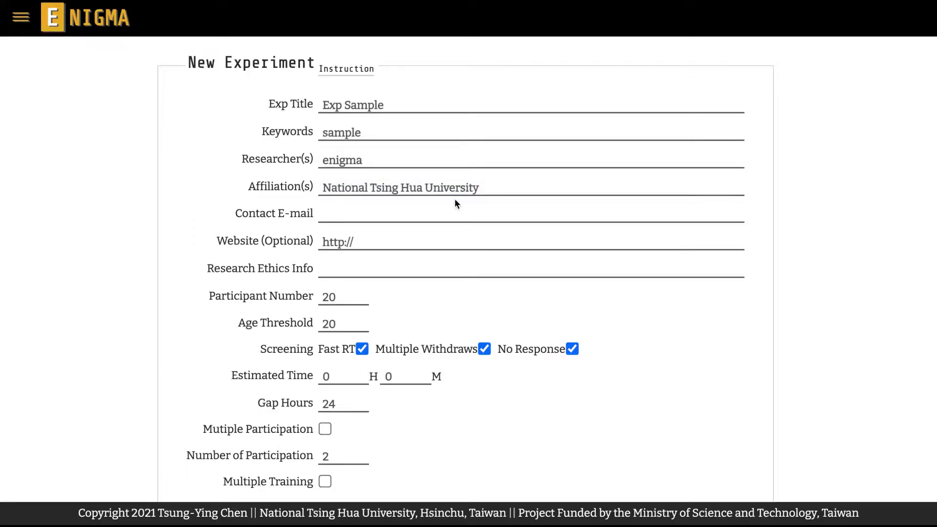
left_click(454, 211)
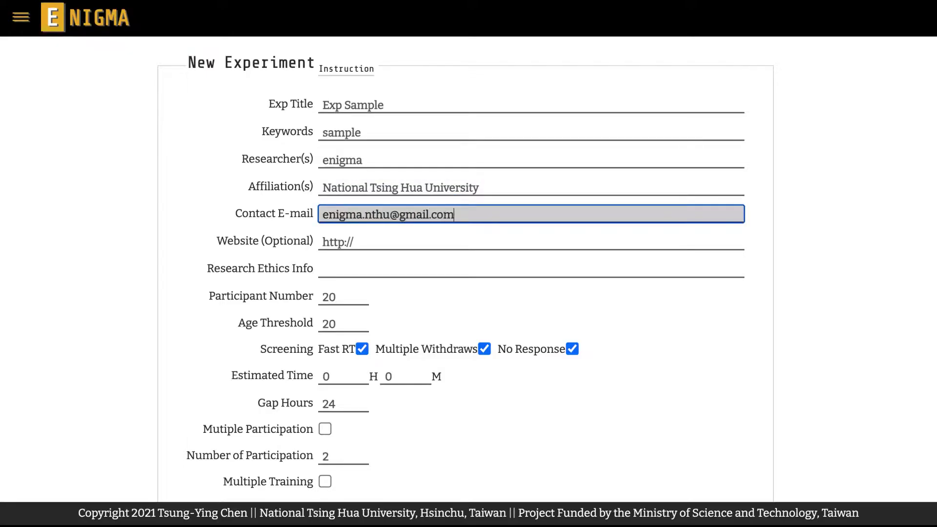
left_click(462, 229)
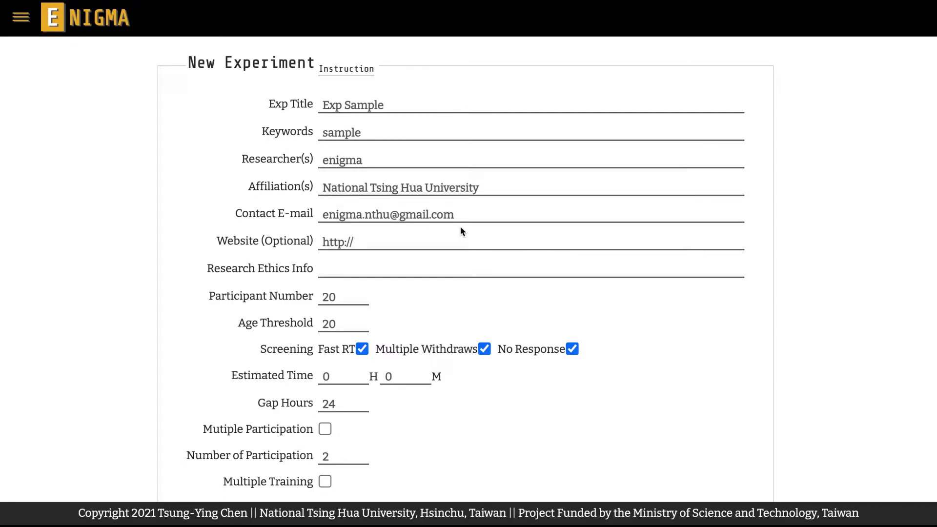
Enter ethics info 'NTHU REB Approval No.1234567', website lngproc.fl.nthu.edu.tw, and clear Participant Number.
left_click(453, 271)
type("NTHU REB Approval No.1234567")
left_click(457, 289)
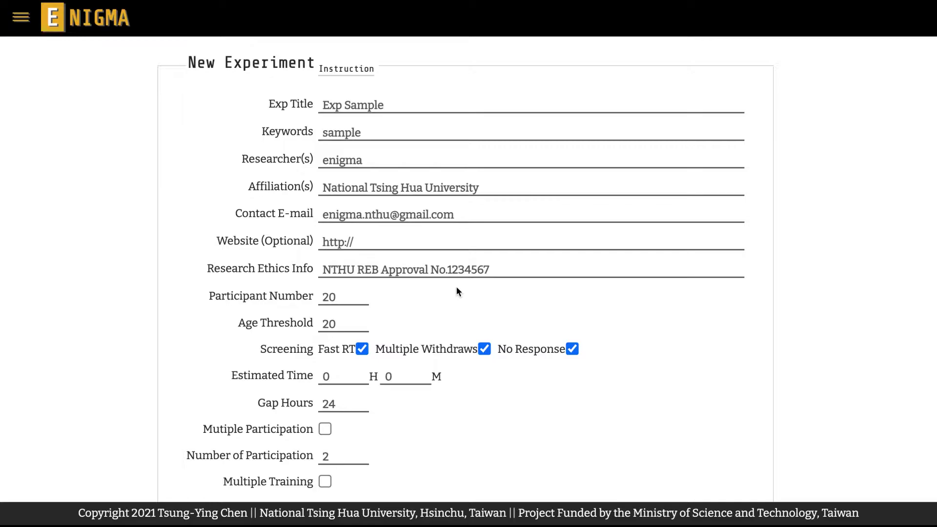
left_click(465, 242)
type("lngproc.fl.nt")
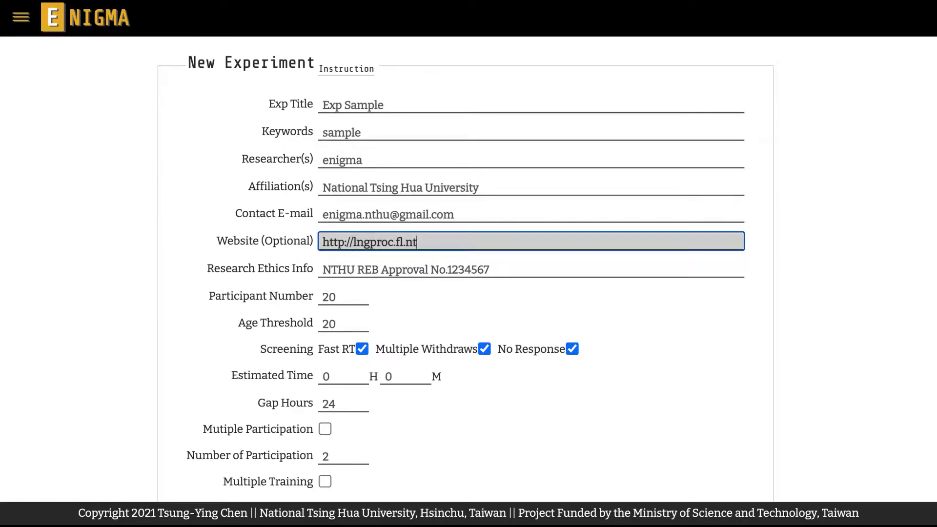
type("hu.edu.tw")
left_click(465, 255)
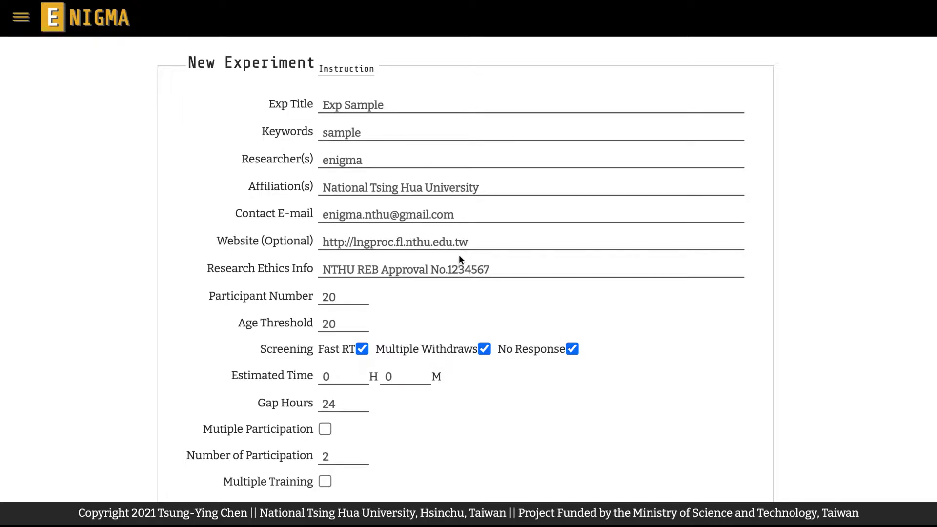
left_click(346, 299)
key("BackSpace")
key("BackSpace")
Set Participant Number to 15 and re-enter Age Threshold as 20.
type("15")
left_click(390, 298)
left_click(348, 323)
double_click(348, 323)
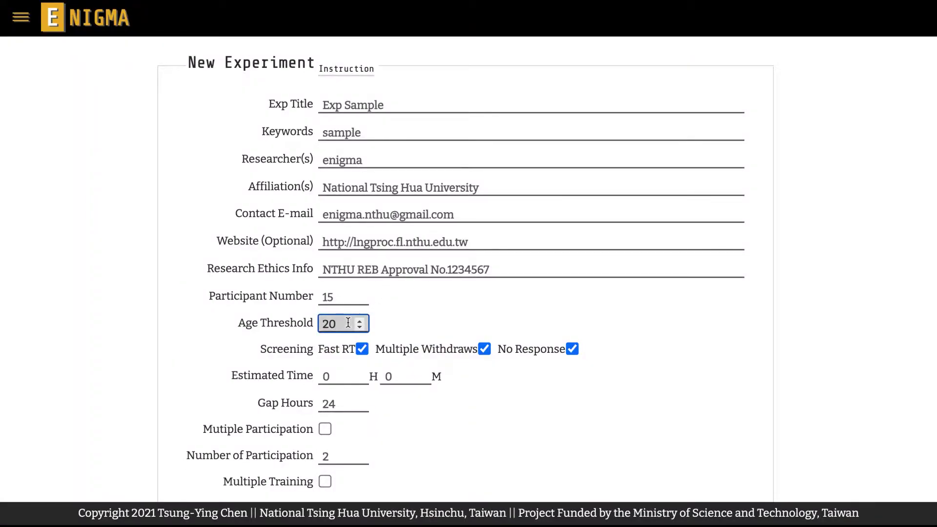
key("BackSpace")
type("20")
left_click(384, 330)
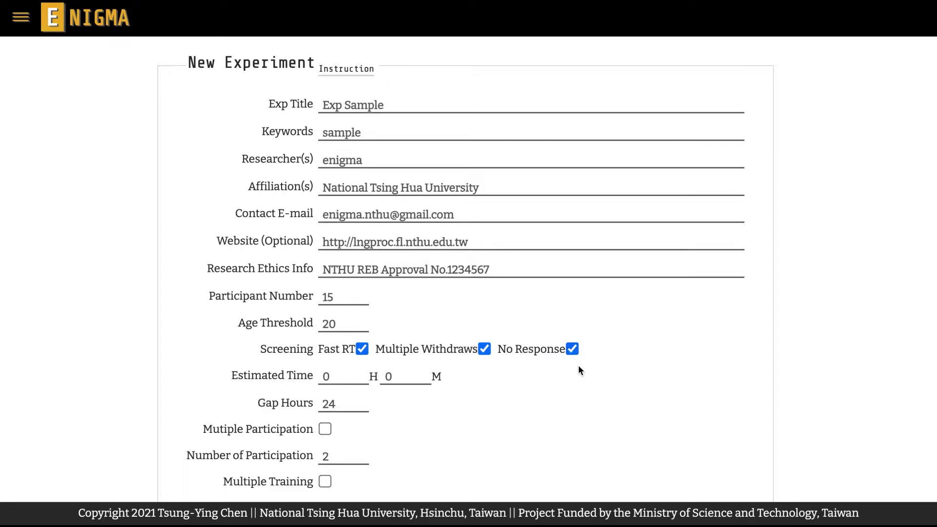
Set the Estimated Time to 1 hour 15 minutes.
left_click(358, 378)
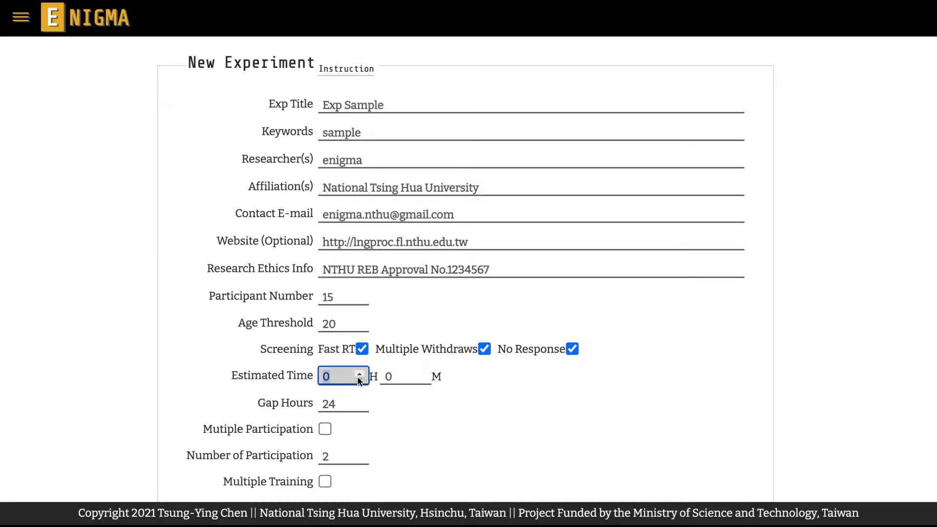
left_click(359, 375)
left_click(412, 377)
key("BackSpace")
type("15")
left_click(461, 385)
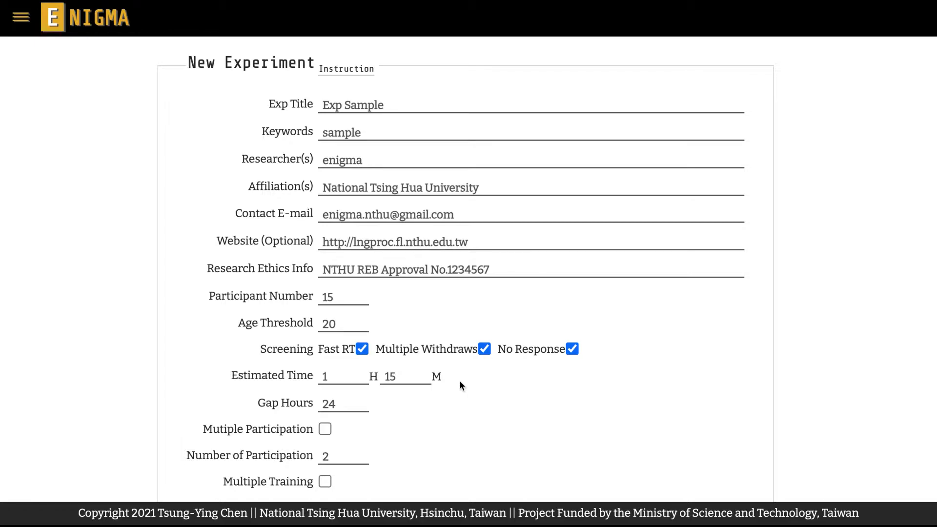
Change Gap Hours from 24 to 2 and Number of Participation to 3.
left_click(363, 403)
key("BackSpace")
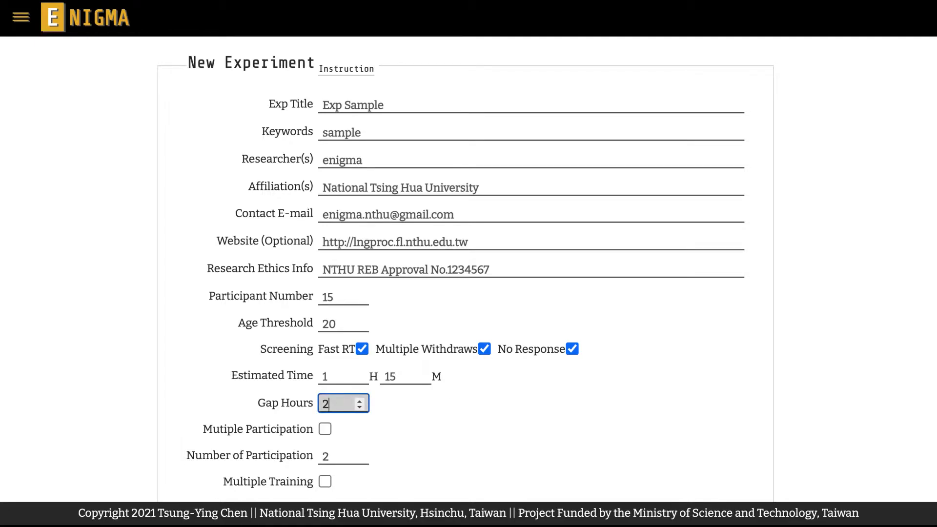
left_click(389, 409)
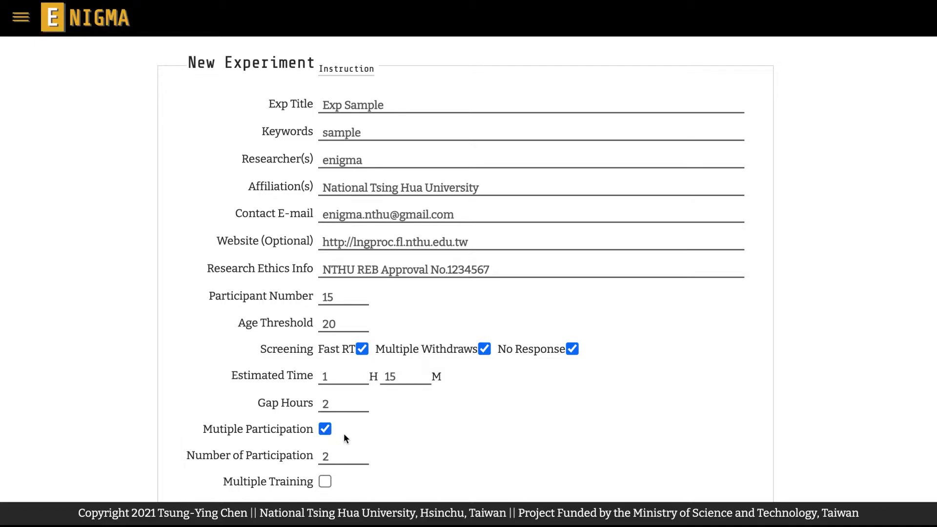
double_click(335, 456)
key("BackSpace")
type("3")
left_click(382, 457)
scroll(348, 482, "down", 1)
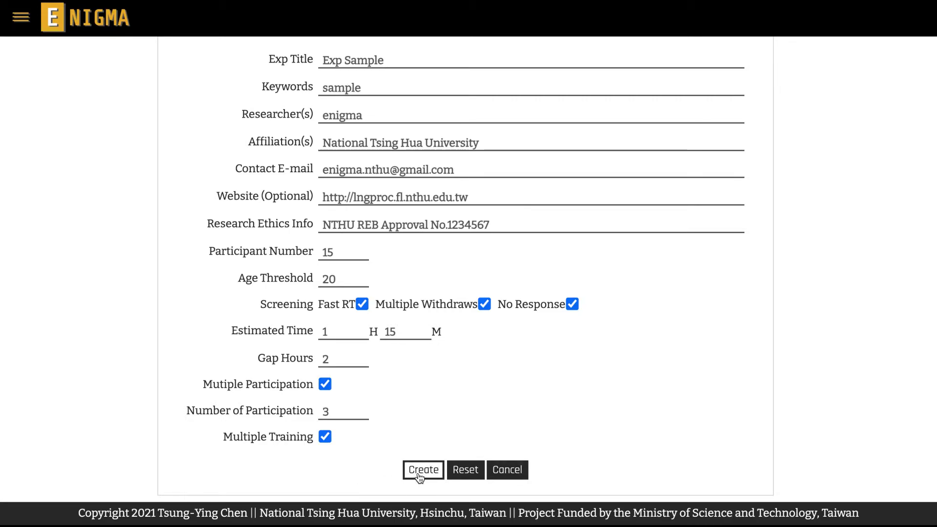
Reset the form and re-enter title 'Exp Sample', keyword 'sample', researcher, affiliation and contact e-mail.
left_click(465, 471)
left_click(446, 59)
type("Exp Sample")
key("Tab")
type("sample")
key("Tab")
type("enigma")
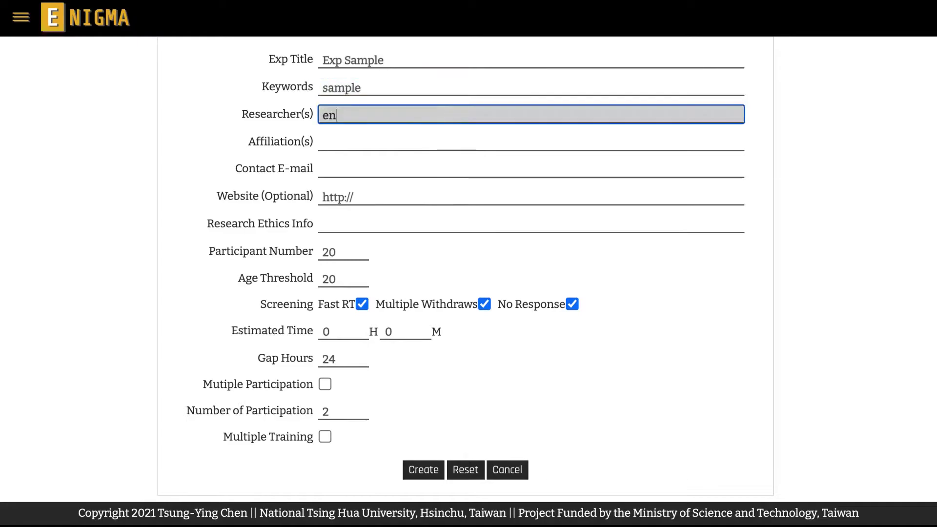
key("Tab")
type("National Tsing Hua University")
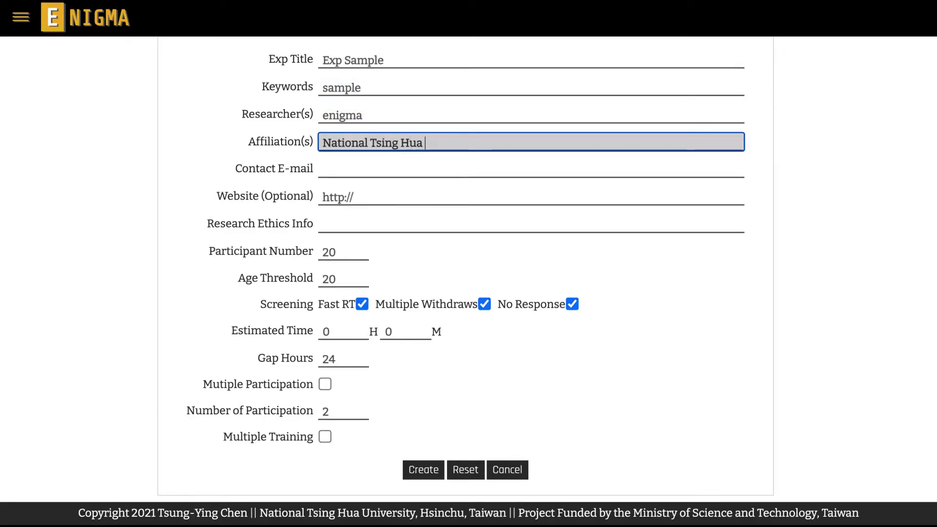
left_click(448, 163)
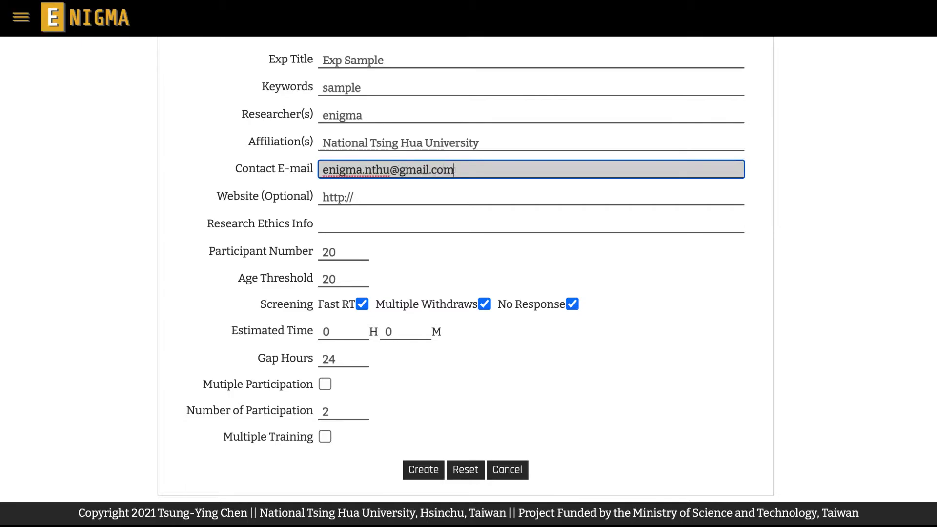
Enter website lngproc.fl.nthu.edu.tw, ethics info 'NTHU REB Approval No.1234567' and 15 participants.
key("Tab")
key("Right")
type("lngproc")
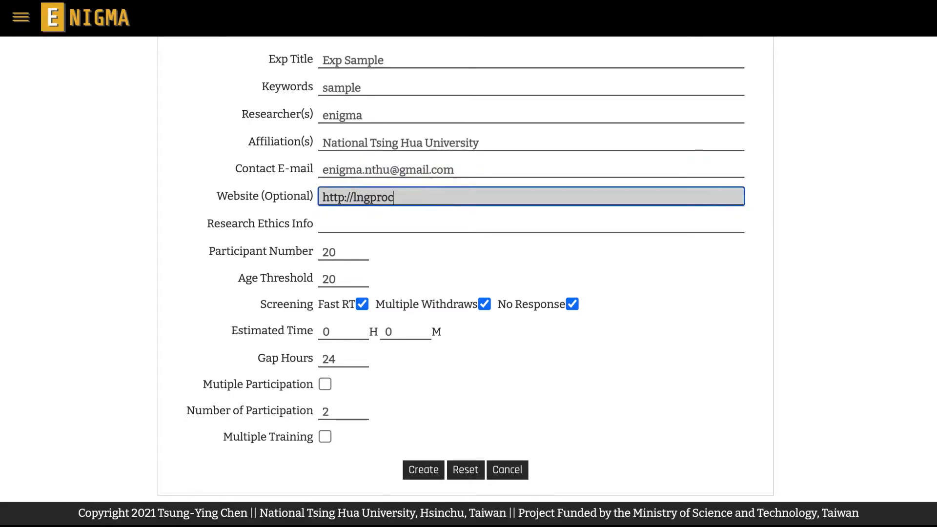
type(".fl.nthu.edu.tw")
left_click(445, 225)
type("NTHU REB Approva")
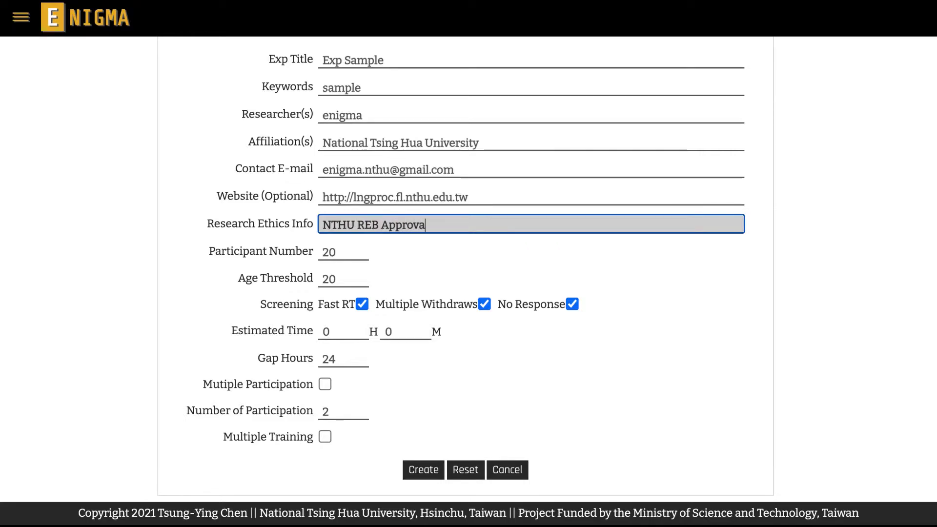
type("l No.1234567")
key("Tab")
type("15")
Enter an estimated time of 1 h 15 m and 2 gap hours.
key("Tab")
key("Tab")
key("Tab")
type("1")
key("Tab")
type("15")
key("Tab")
type("2")
Enable multiple participation (3 times) and multiple training, then create the experiment.
left_click(325, 384)
double_click(341, 413)
type("3")
left_click(325, 437)
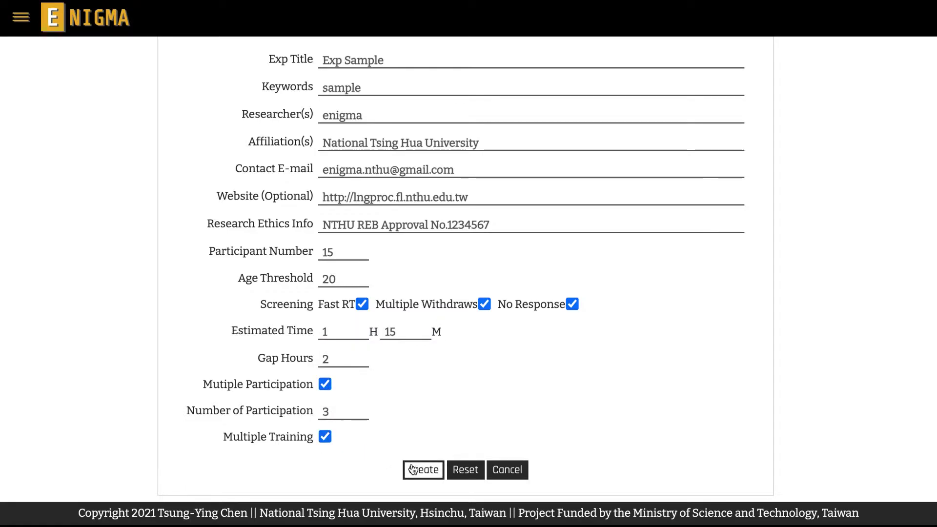
left_click(412, 470)
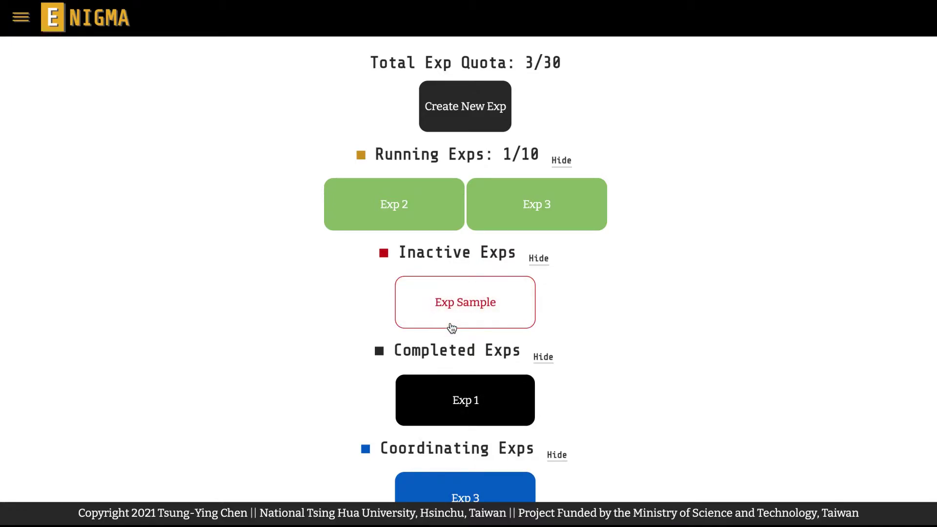
Open Exp Sample's details, expand Show More and scroll through its saved settings.
left_click(452, 327)
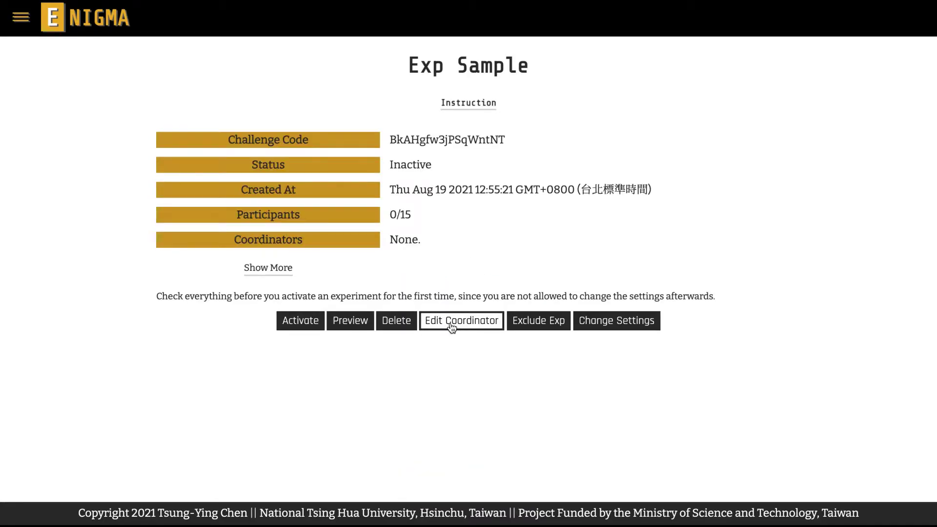
left_click(278, 271)
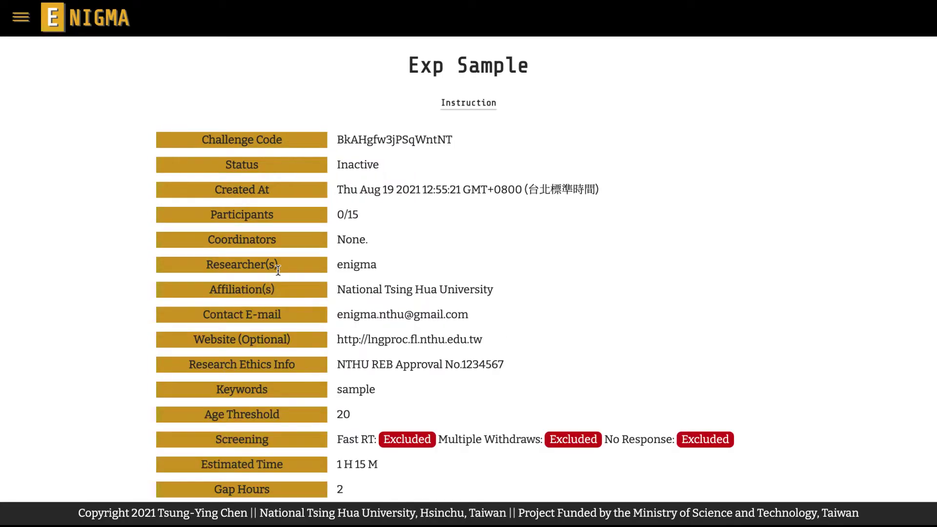
scroll(621, 226, "down", 3)
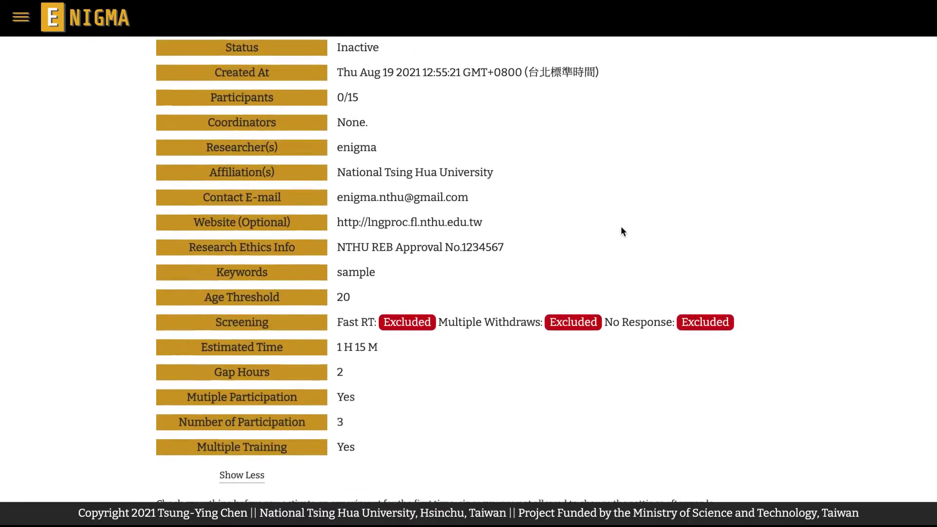
scroll(621, 226, "up", 3)
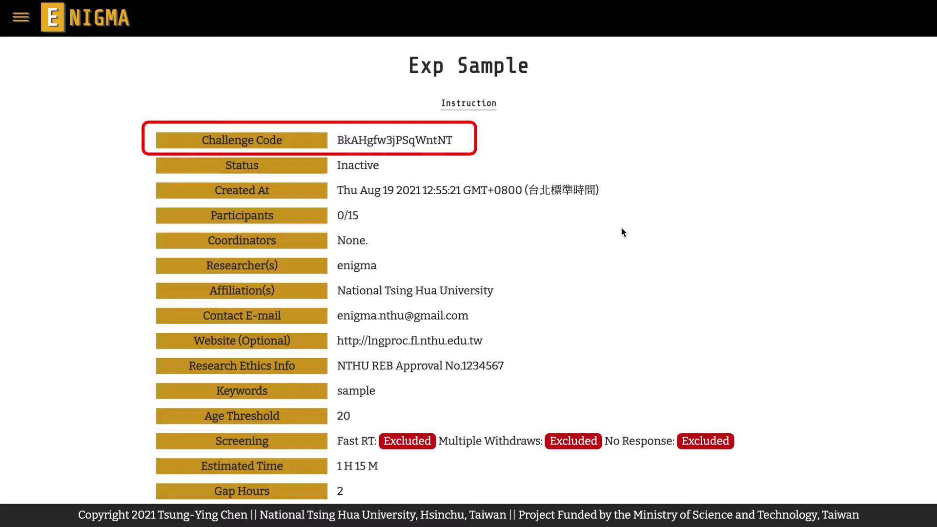
scroll(621, 226, "down", 3)
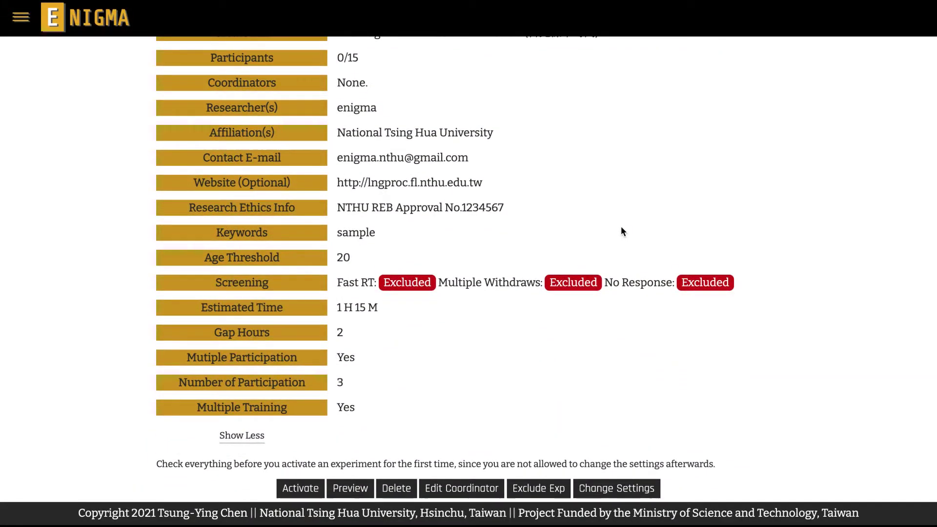
In Change Settings, allow multiple participation 3 times and multiple training, then save.
left_click(617, 488)
left_click(325, 341)
double_click(326, 369)
type("3")
left_click(325, 394)
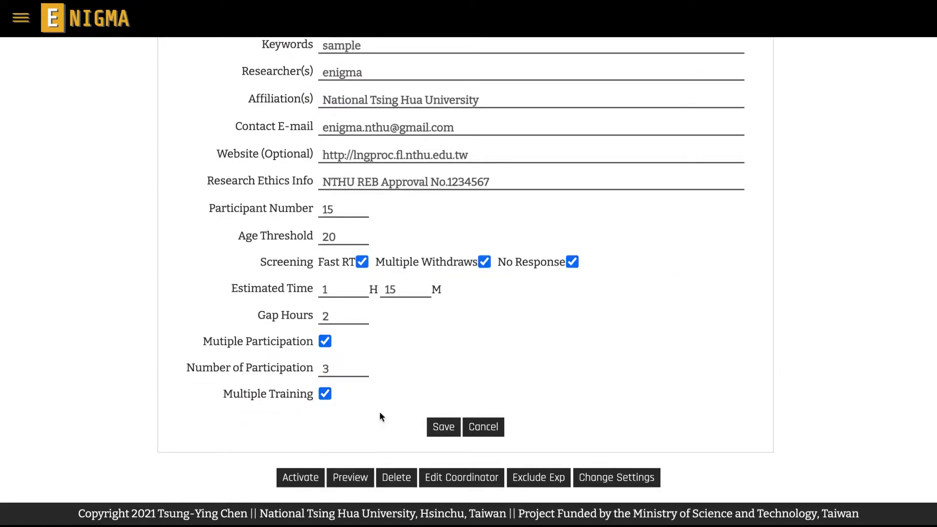
left_click(438, 434)
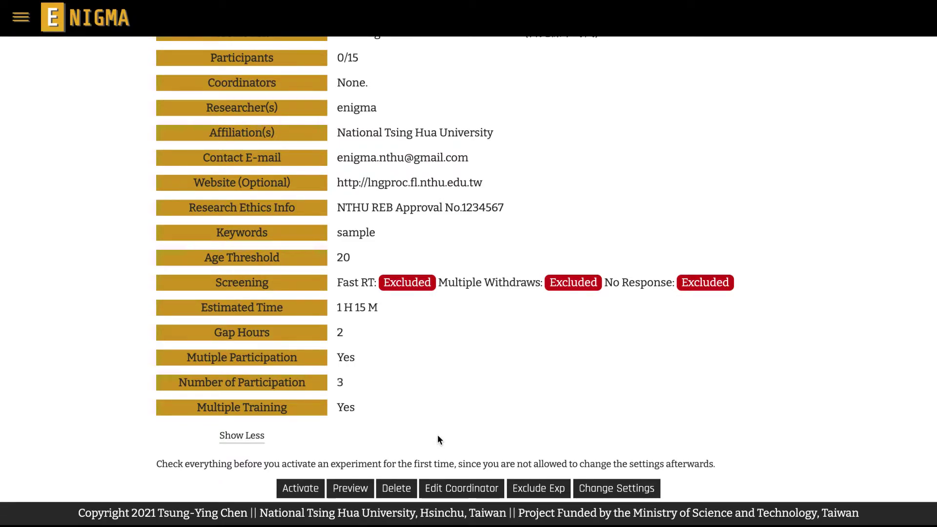
Add the coordinator's e-mail address as a coordinator of Exp Sample.
left_click(445, 488)
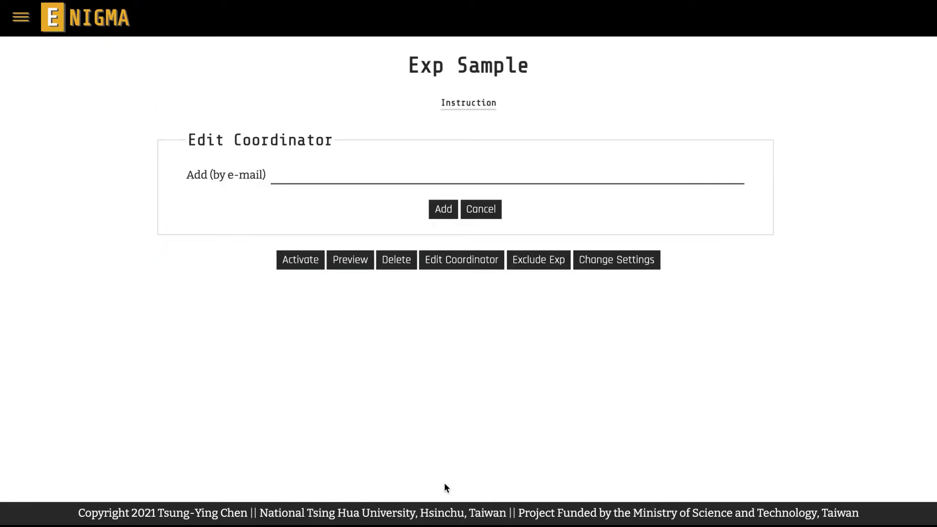
left_click(409, 181)
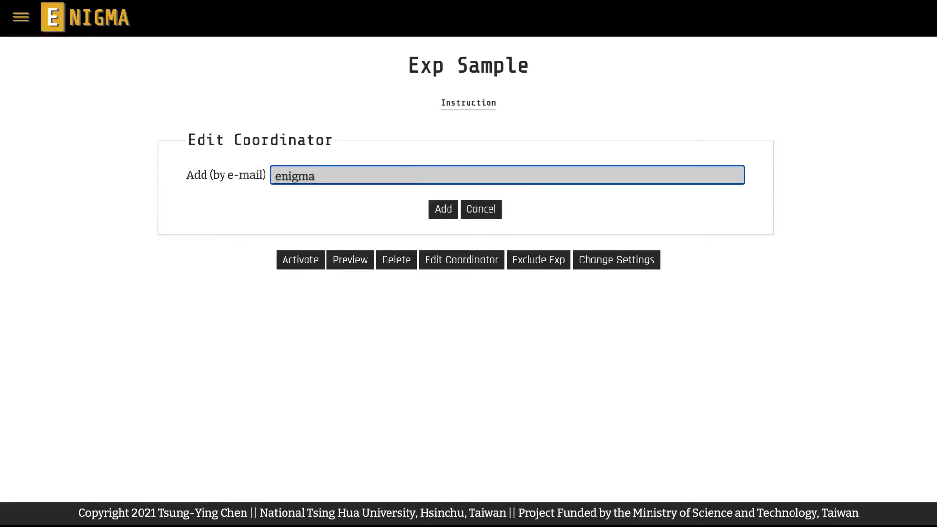
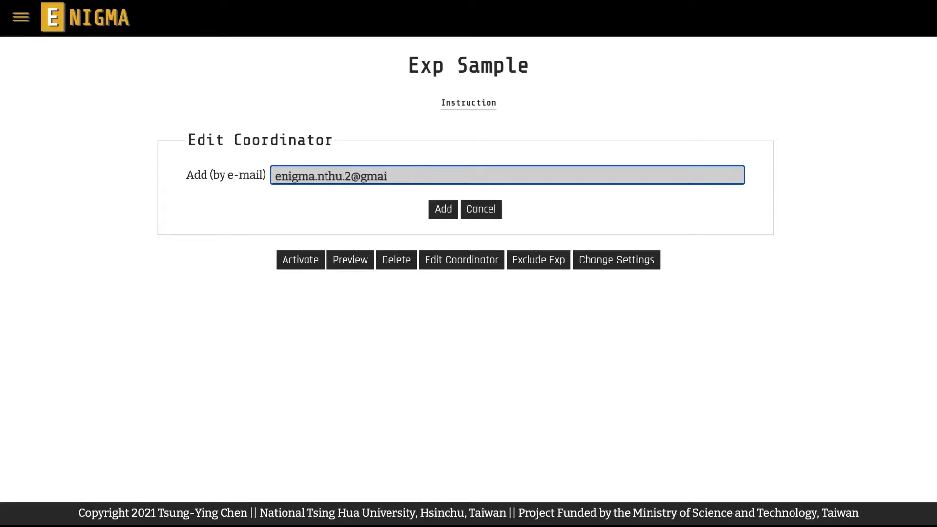
left_click(411, 195)
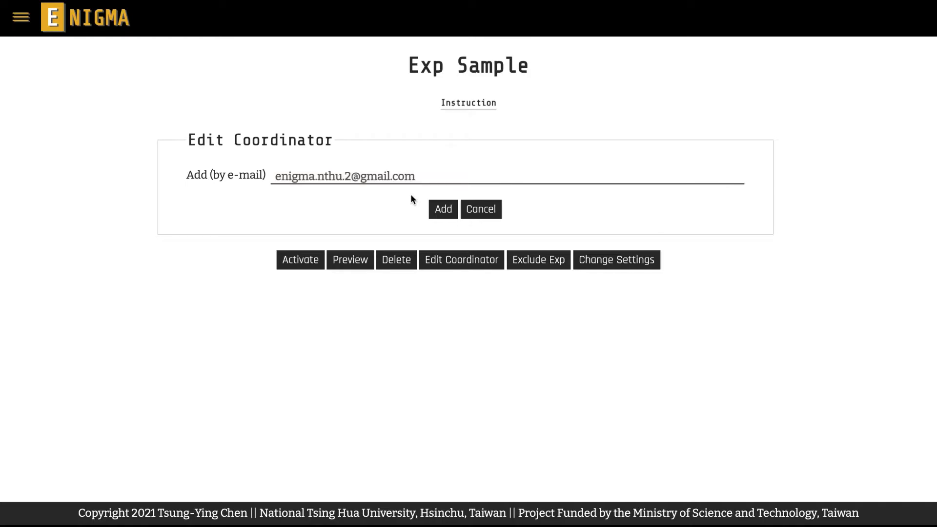
left_click(437, 210)
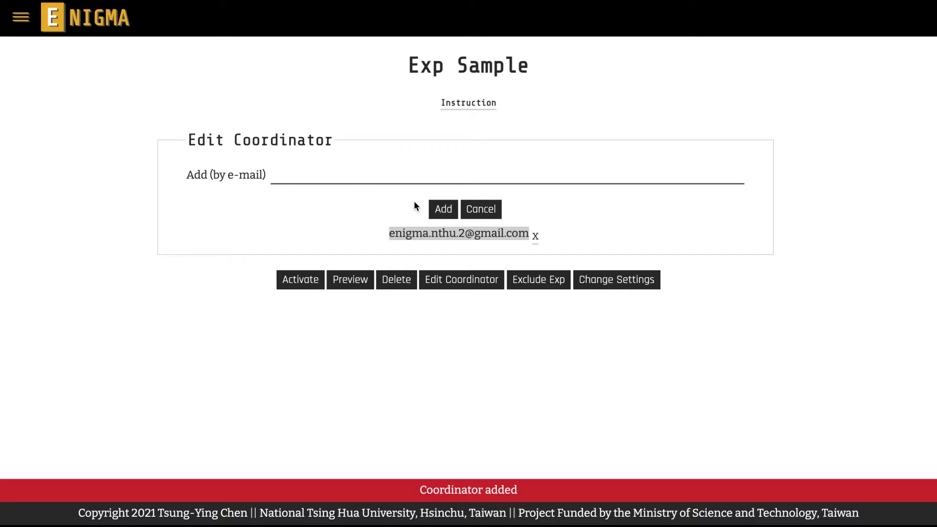
left_click(21, 18)
Log out and sign back in as an experimenter using the coordinator's e-mail and password.
left_click(28, 333)
left_click(471, 232)
left_click(412, 259)
key("Tab")
type("•••••••••••••")
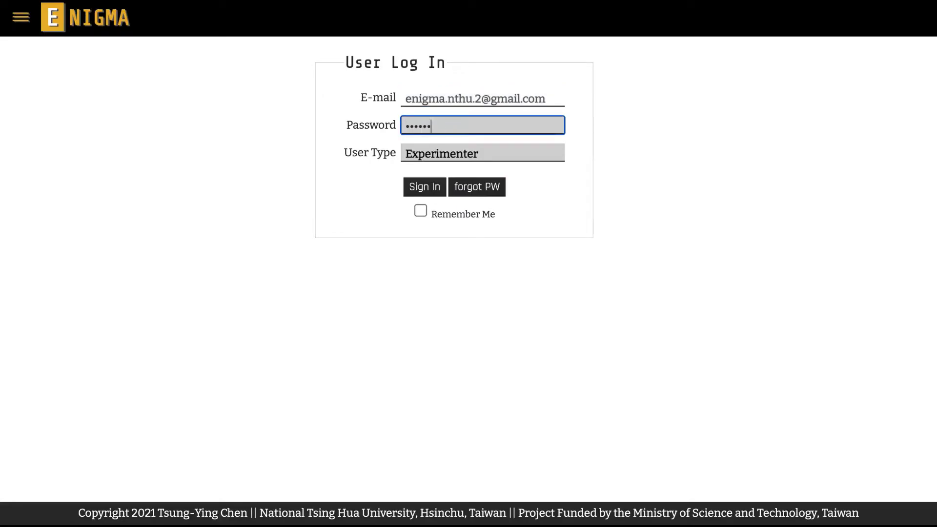
left_click(438, 189)
Open Exp Sample from Manage Exps and end its coordination.
left_click(27, 22)
left_click(49, 119)
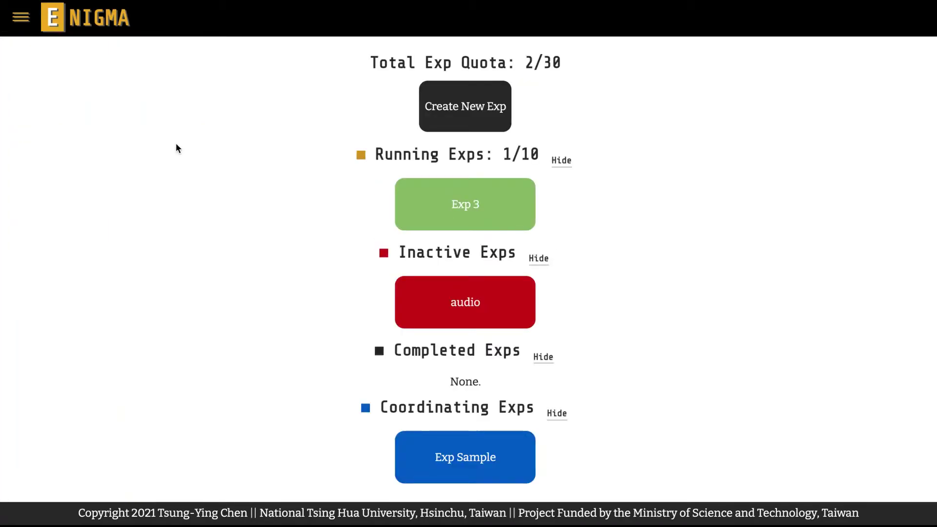
left_click(449, 444)
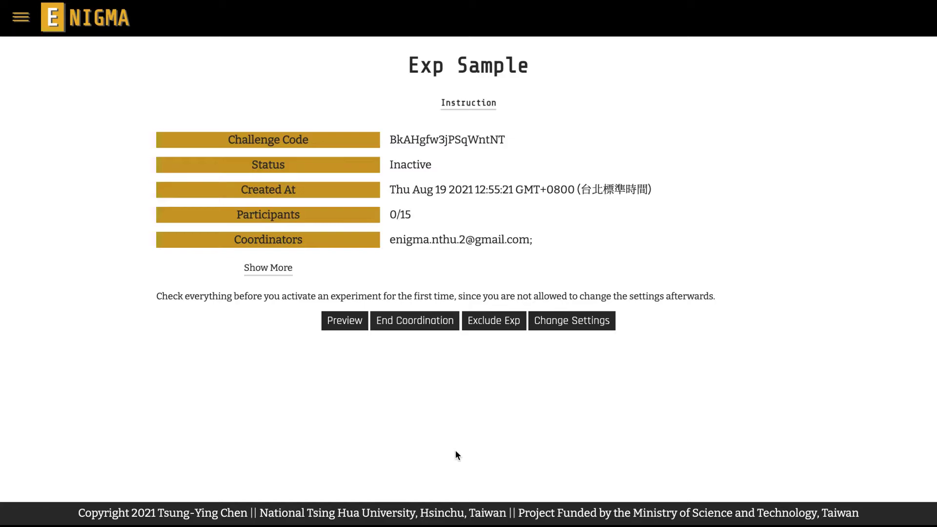
left_click(447, 326)
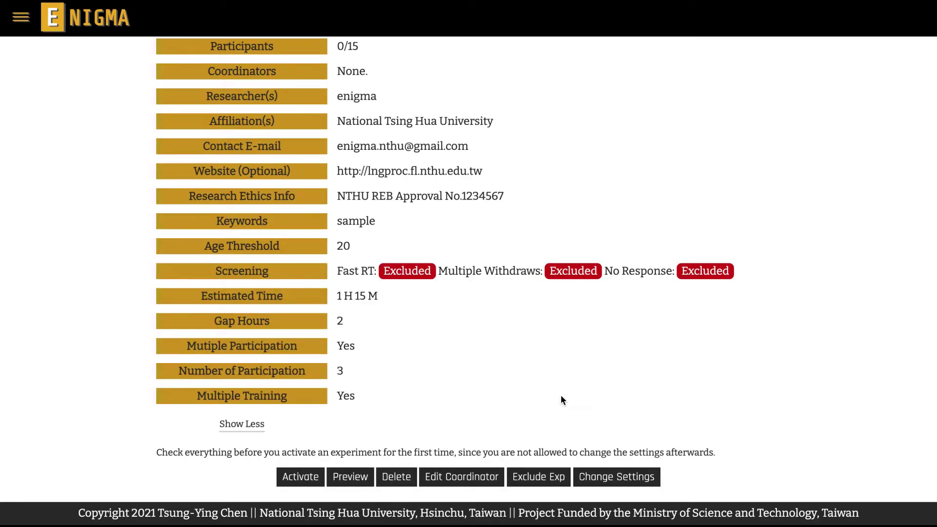
Exclude Exp 1 from Exp Sample by entering its challenge code, then close the exclusion form.
left_click(541, 479)
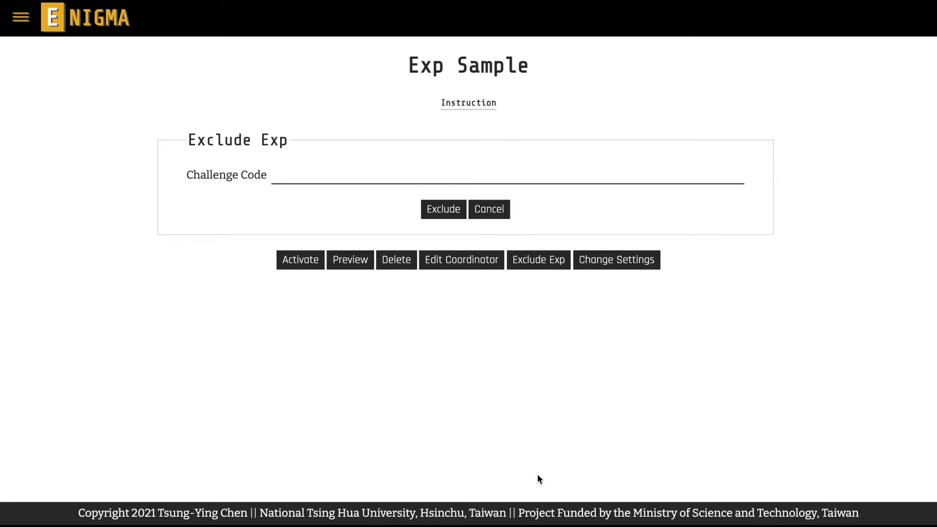
left_click(381, 177)
type("Rxk")
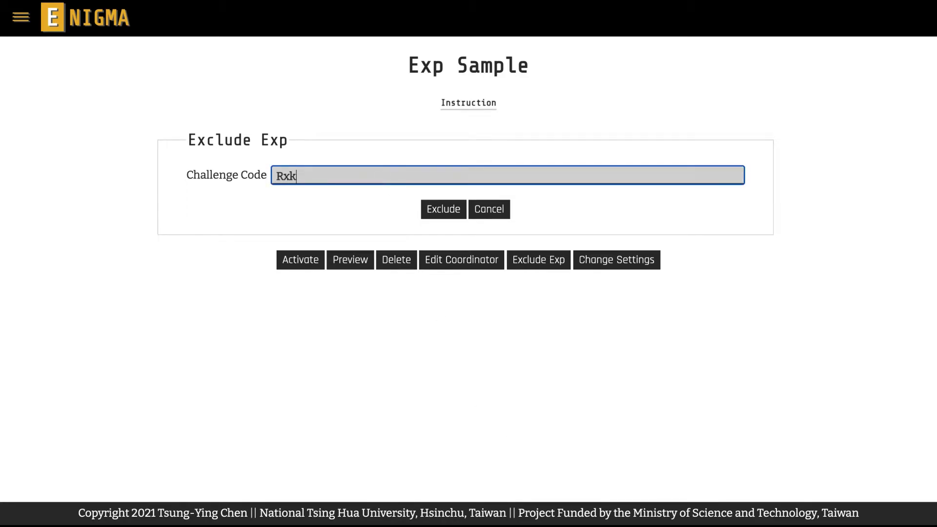
type("nw2f78bbxFmmHk")
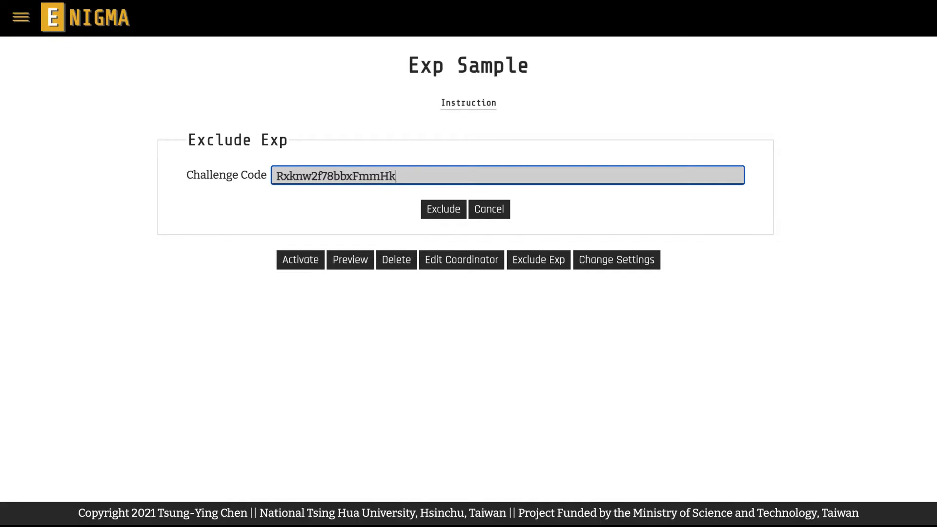
left_click(434, 210)
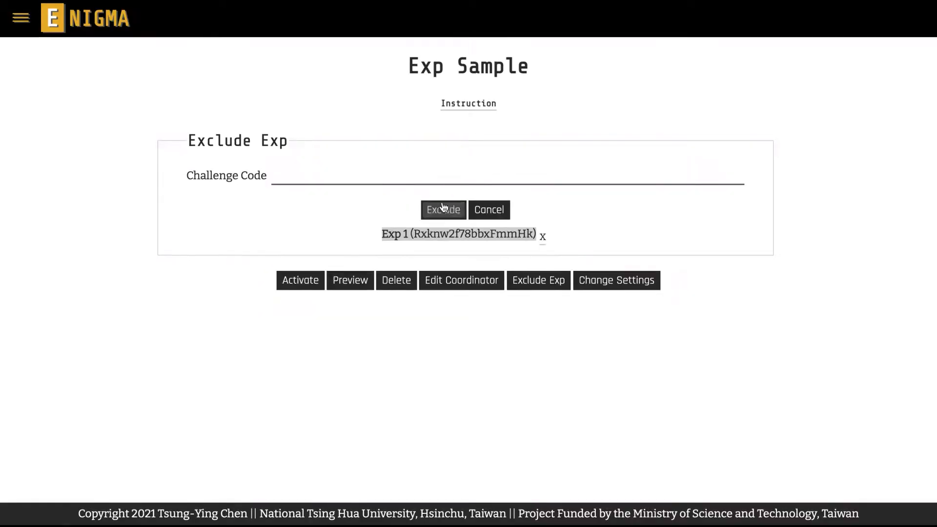
left_click(474, 207)
scroll(474, 207, "down", 5)
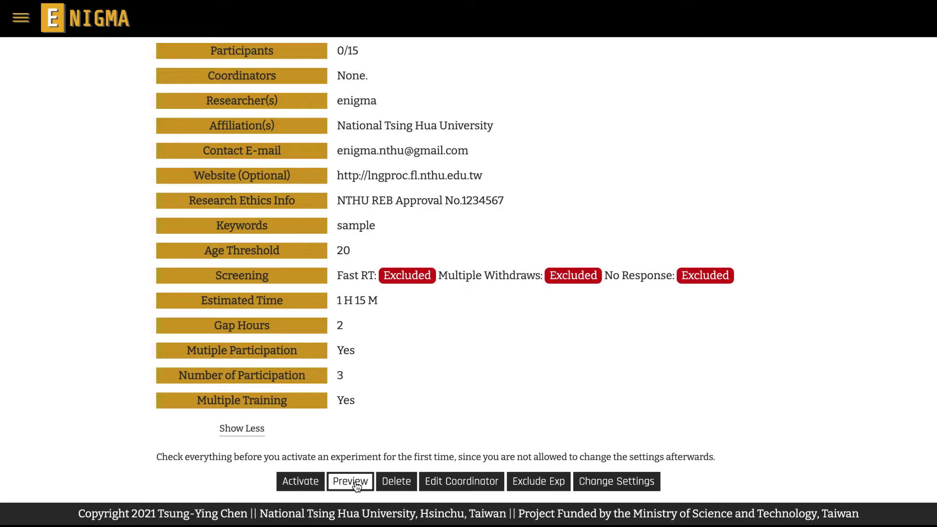
Run Exp Sample's preview test, review its missing-English-content and no-blocks errors, and return.
left_click(355, 483)
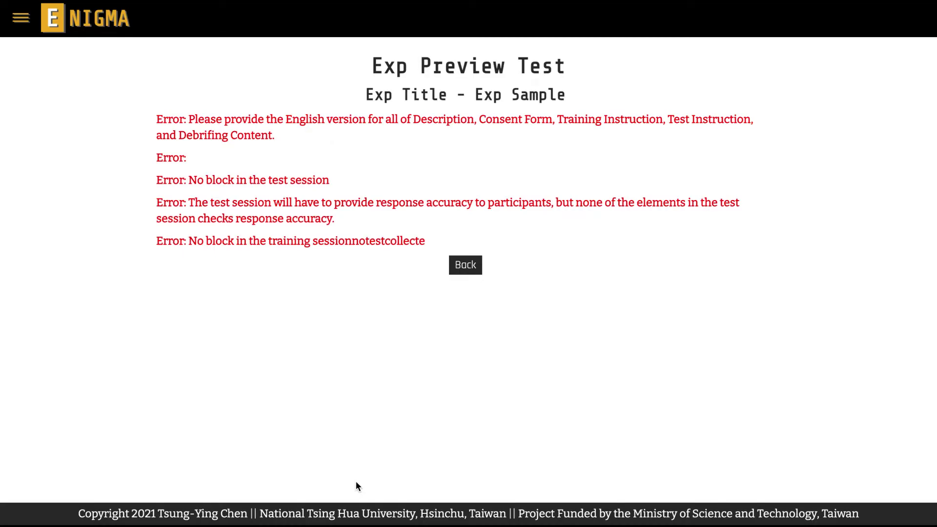
left_click(472, 273)
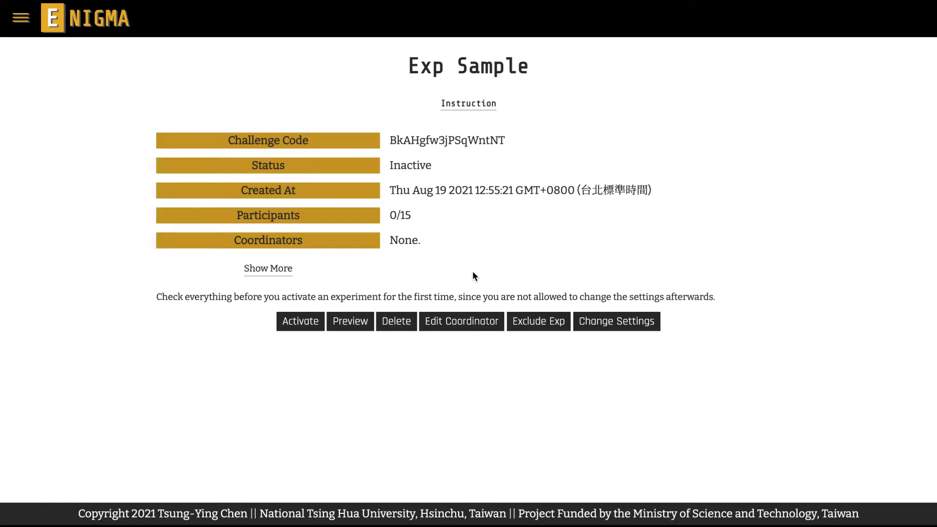
Run the Exp Sample preview test again, now passing with no critical errors.
left_click(352, 476)
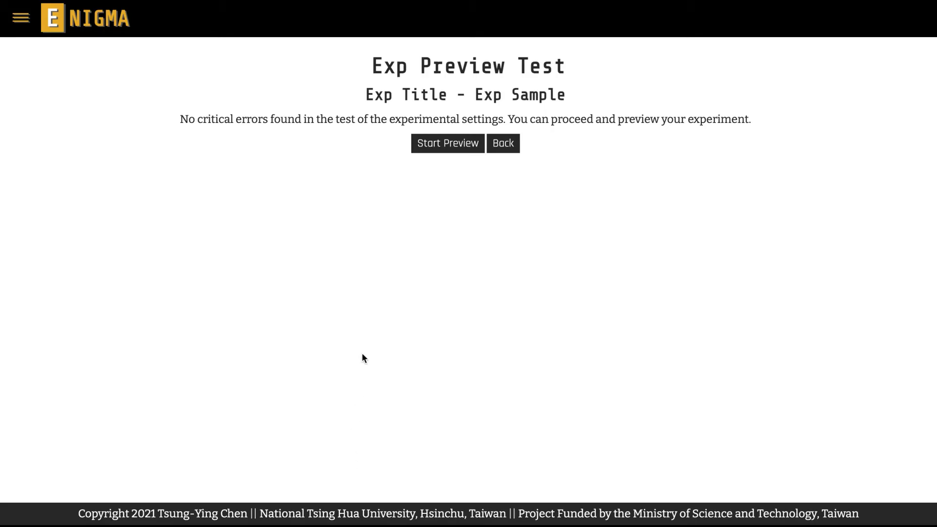
Start the participant preview, sign the consent form as 'enigma', and pass the headphone check.
left_click(423, 150)
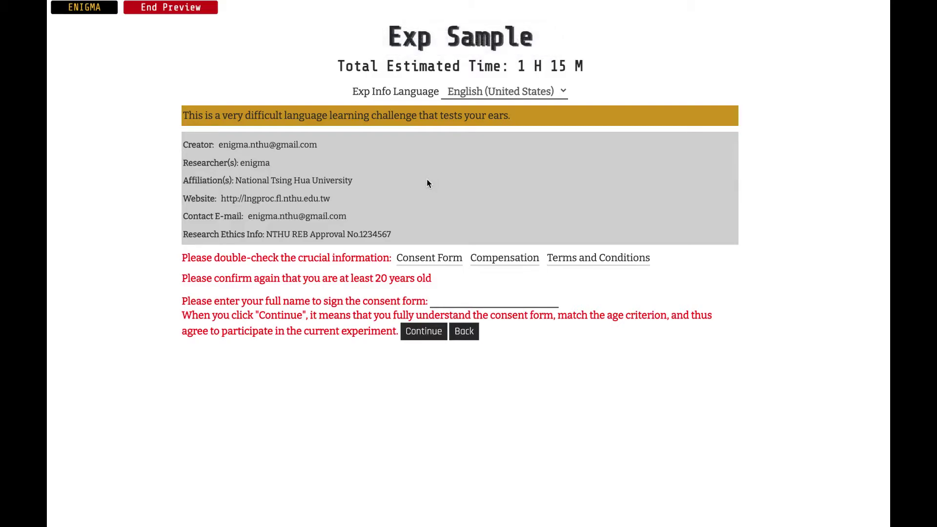
left_click(448, 300)
type("enigma")
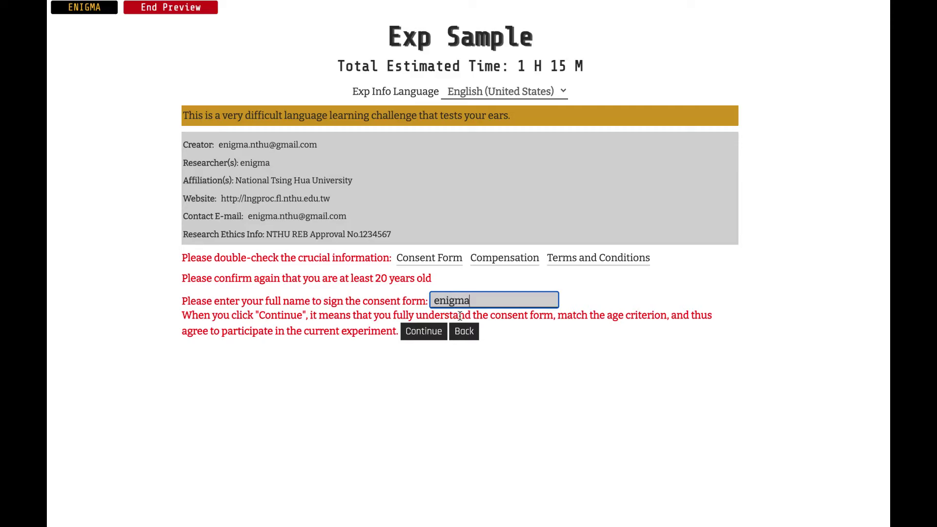
left_click(426, 332)
left_click(446, 322)
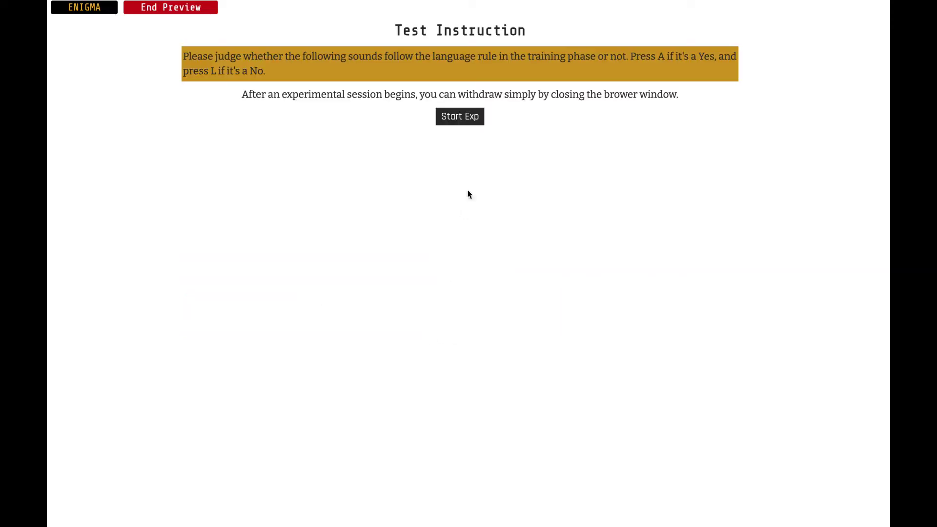
Take the preview test, answering four sounds with j, j, f, j for 66.7% accuracy.
left_click(476, 118)
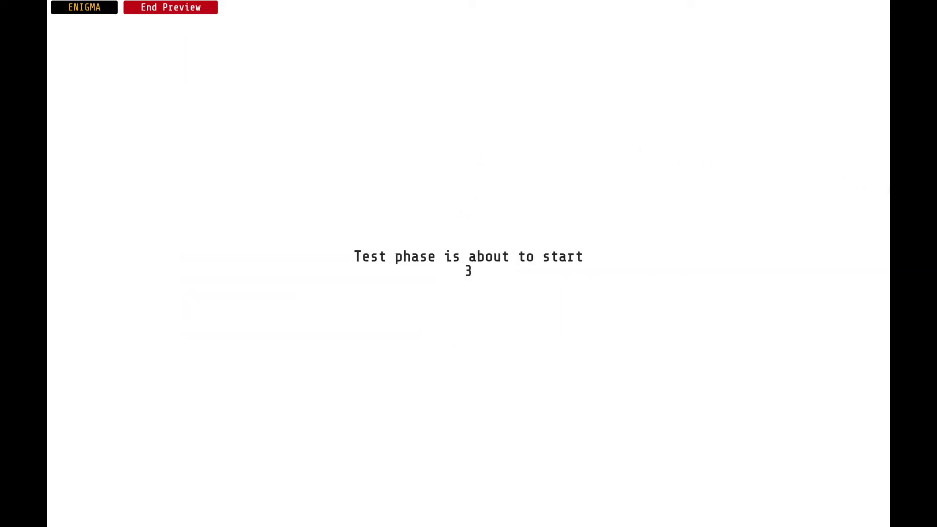
key("j")
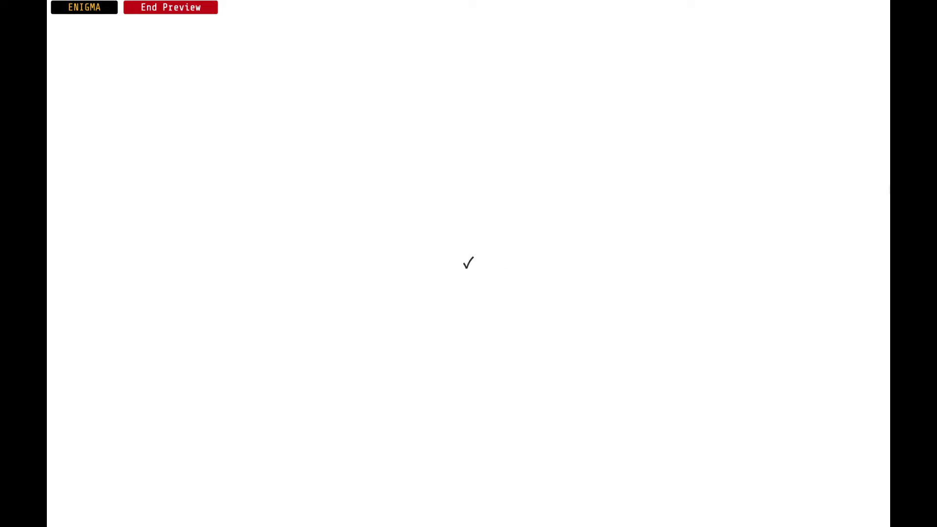
key("j")
key("f")
key("j")
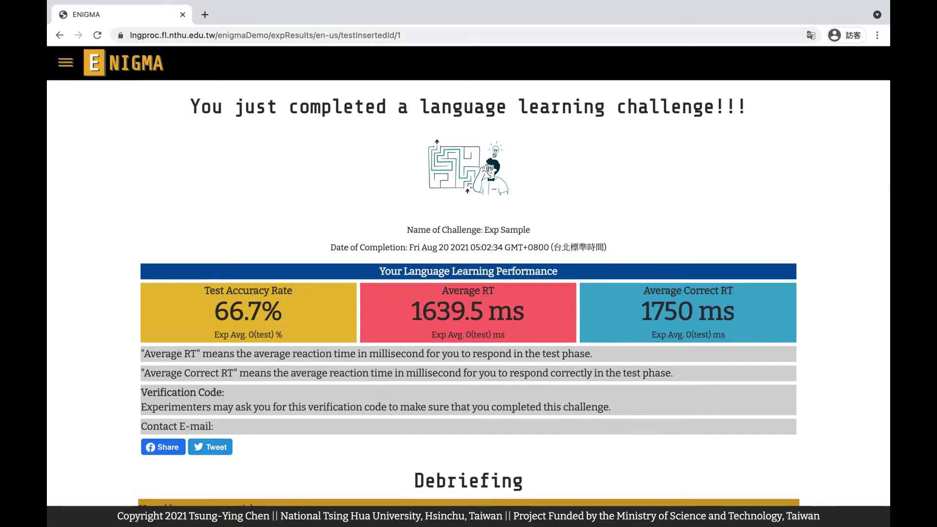
scroll(468, 293, "down", 2)
scroll(469, 293, "down", 2)
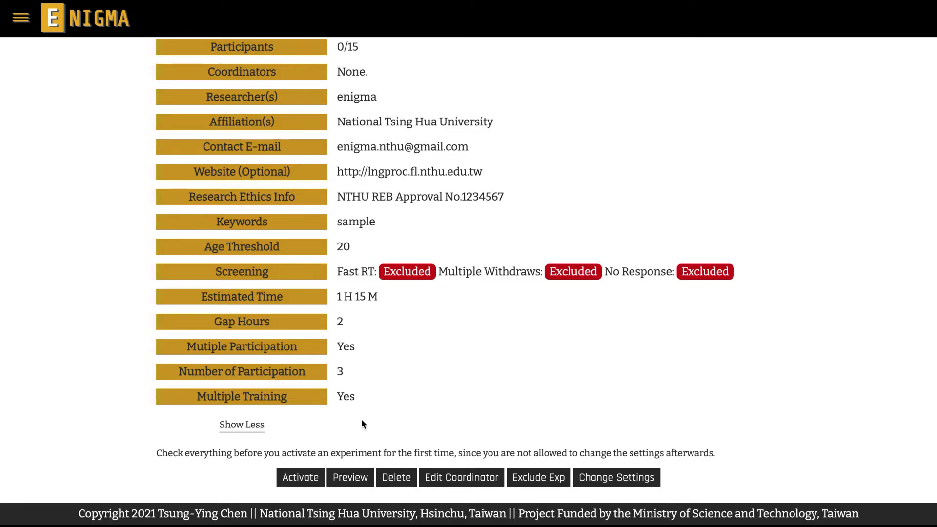
Activate Exp Sample and confirm, then open the navigation menu to see it listed at 0/15.
left_click(300, 477)
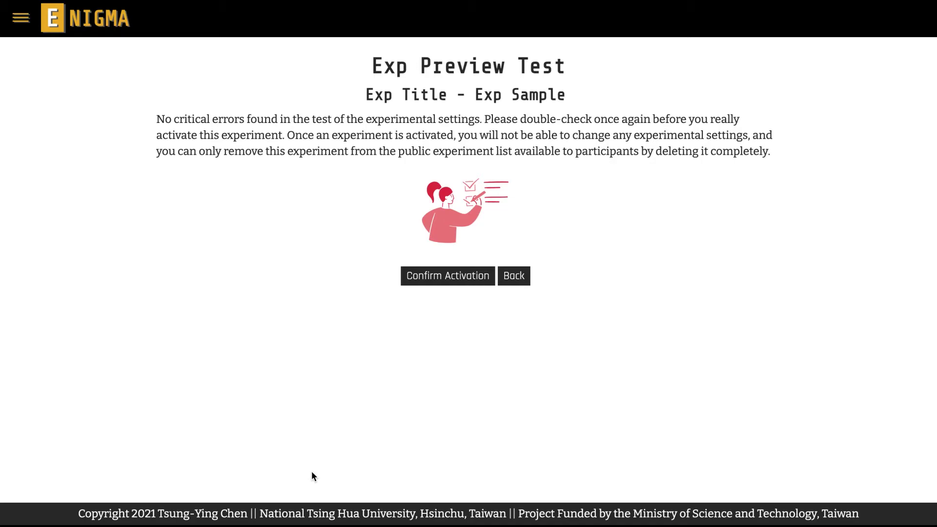
left_click(477, 286)
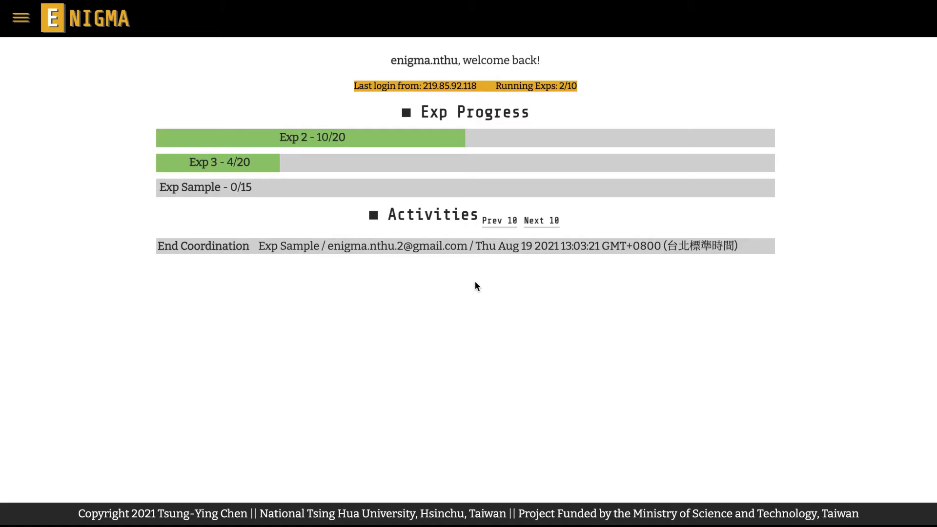
left_click(20, 22)
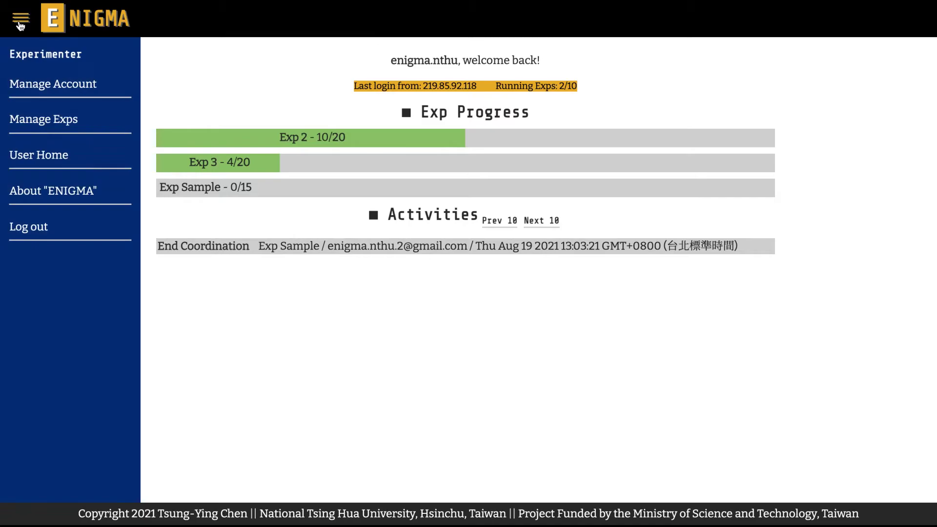
Go to Manage Exps, where Exp Sample is listed among running experiments with Exp 2 and Exp 3.
left_click(20, 119)
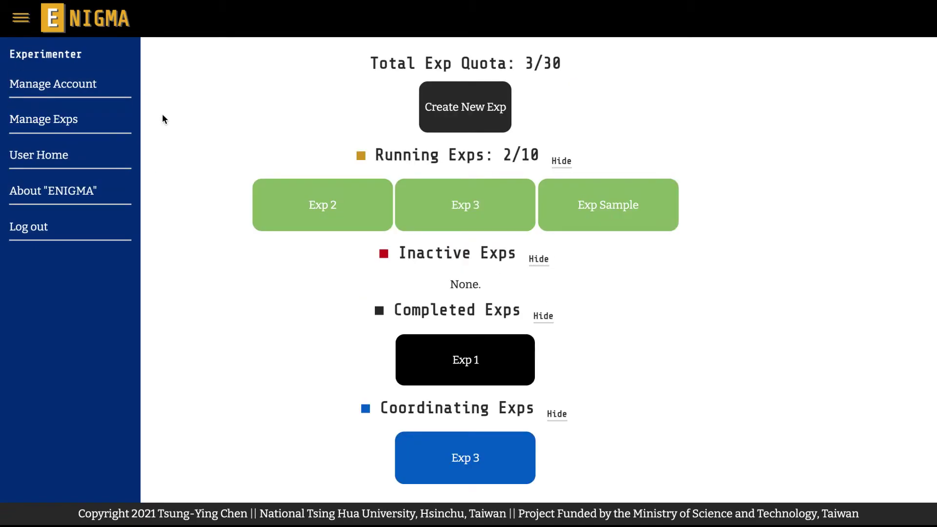
left_click(162, 119)
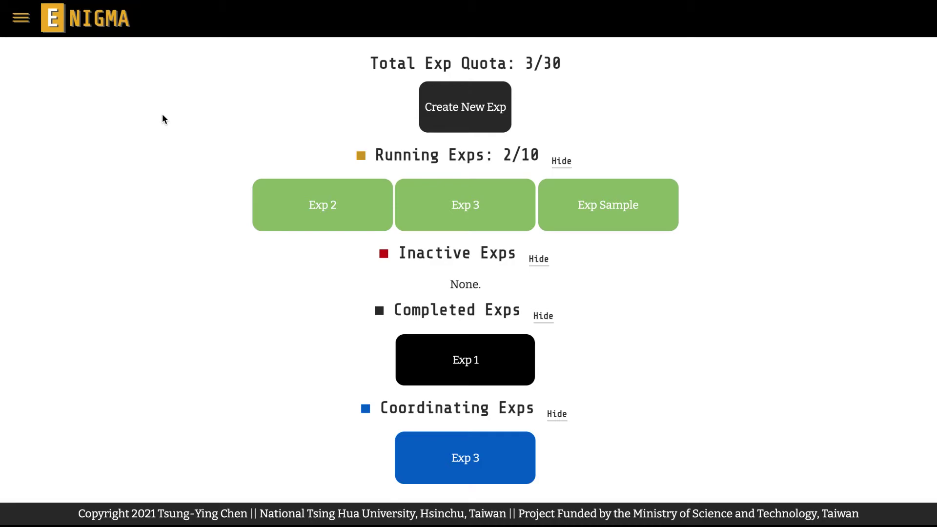
left_click(572, 204)
Open Exp Sample's details, download its results data, and open the Validate Results panel.
left_click(603, 227)
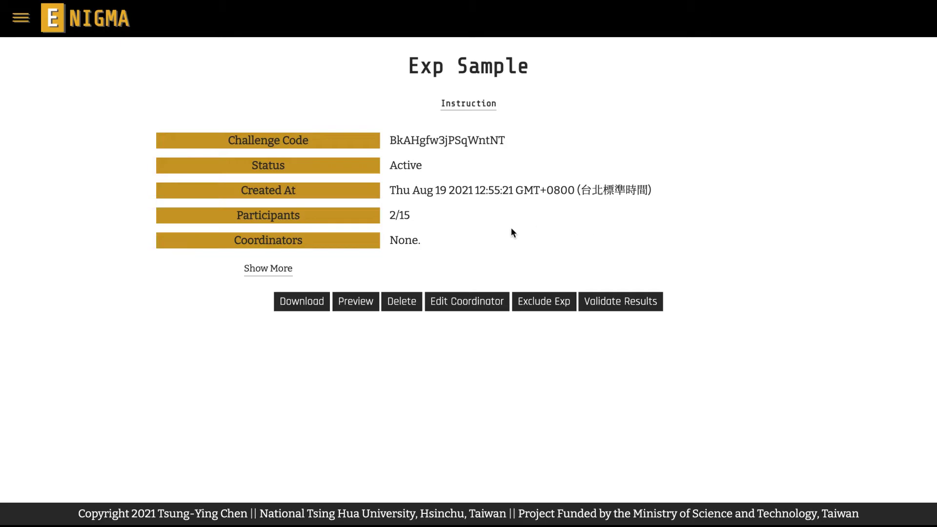
left_click(314, 299)
left_click(614, 304)
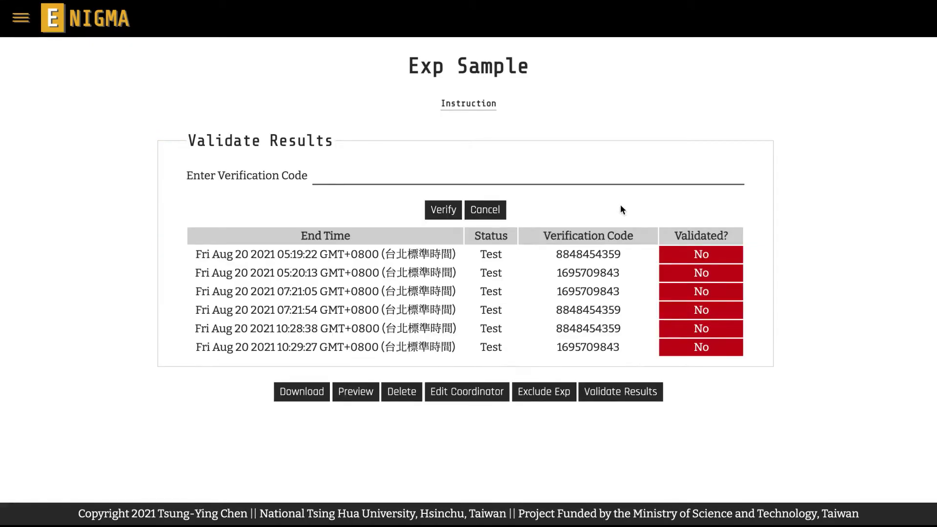
Enter and verify the test results' verification codes one by one, then close the validation panel.
left_click(600, 177)
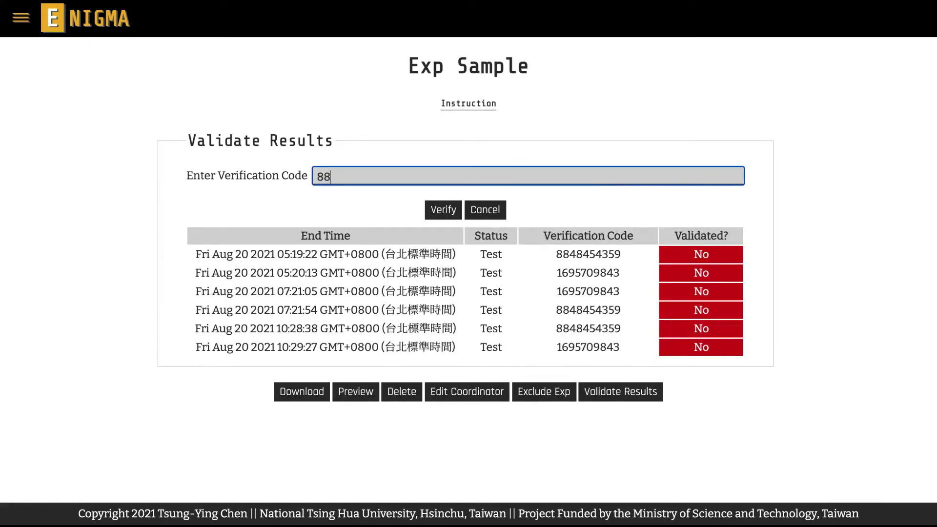
left_click(450, 215)
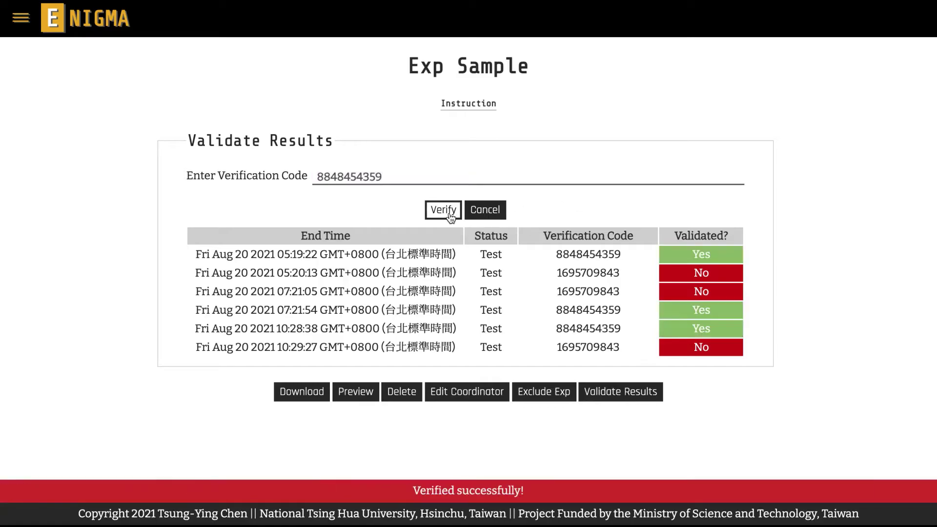
key("shift+Tab")
key("BackSpace")
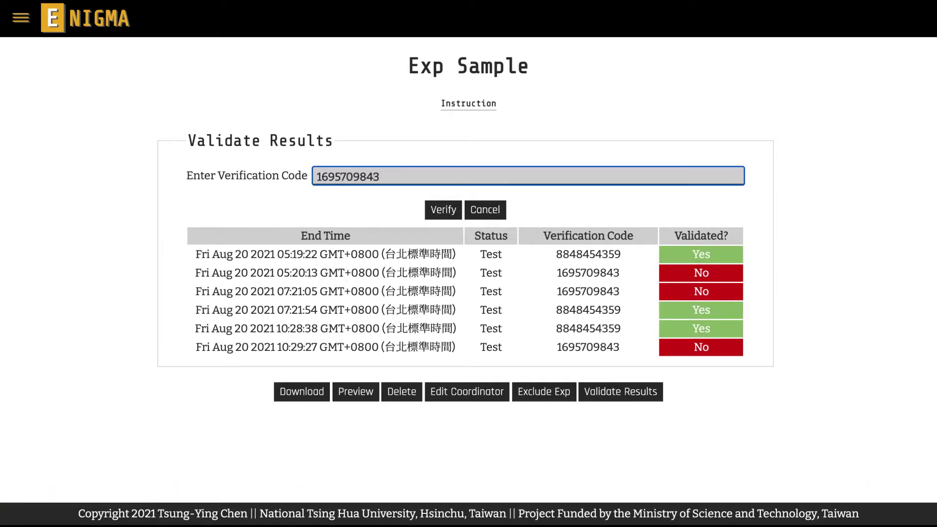
left_click(445, 211)
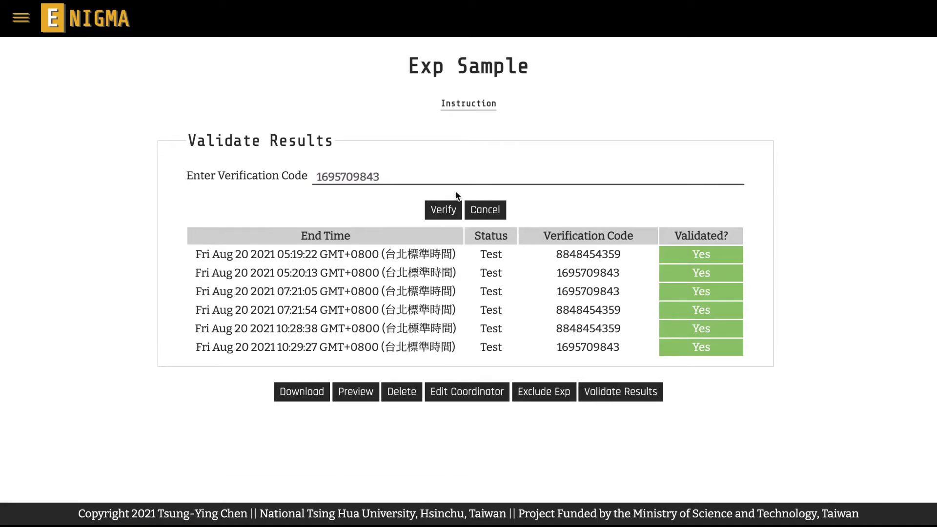
left_click(475, 210)
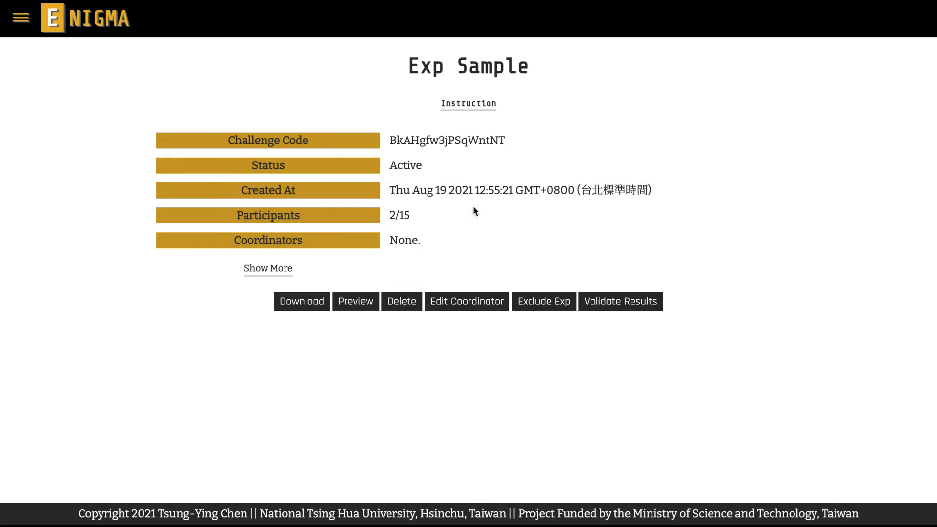
Delete the Exp Sample experiment and all its data, confirming with Proceed.
left_click(402, 302)
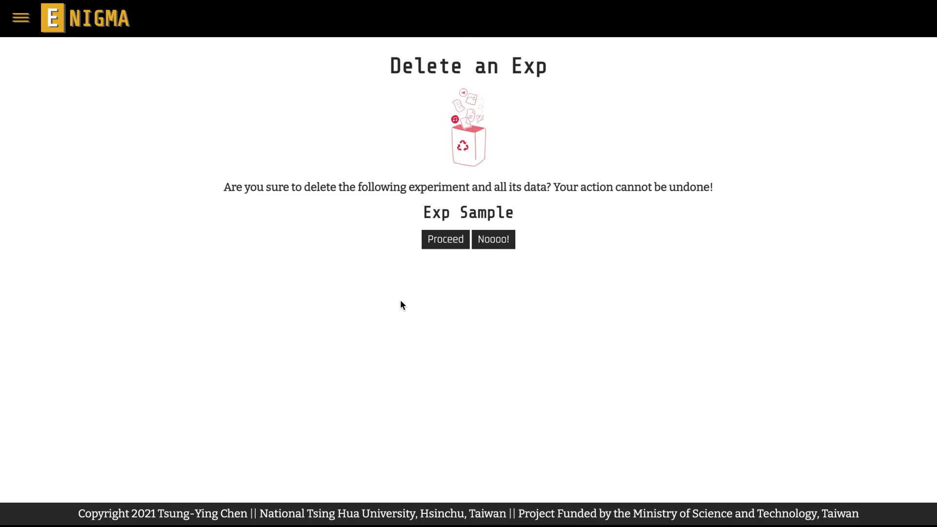
left_click(441, 246)
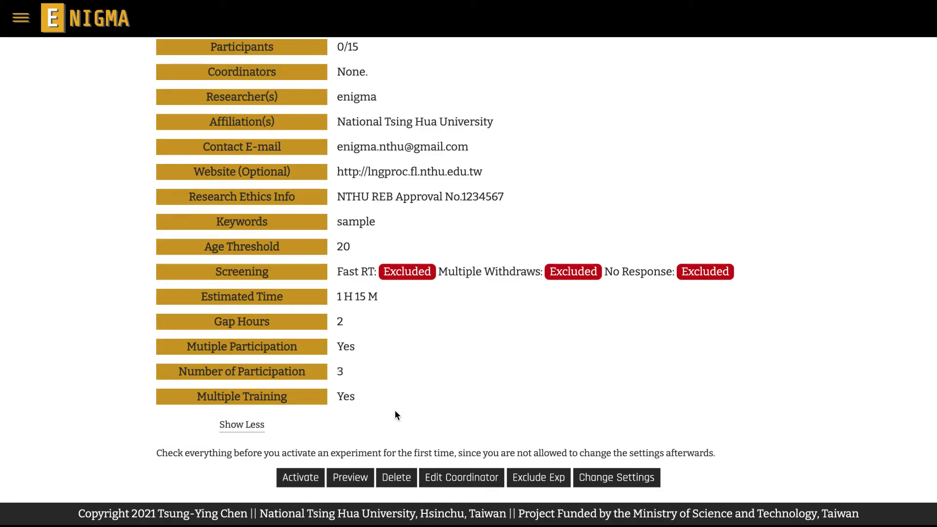
Go to the Orientation settings under Configure Exp in the hamburger menu.
left_click(19, 24)
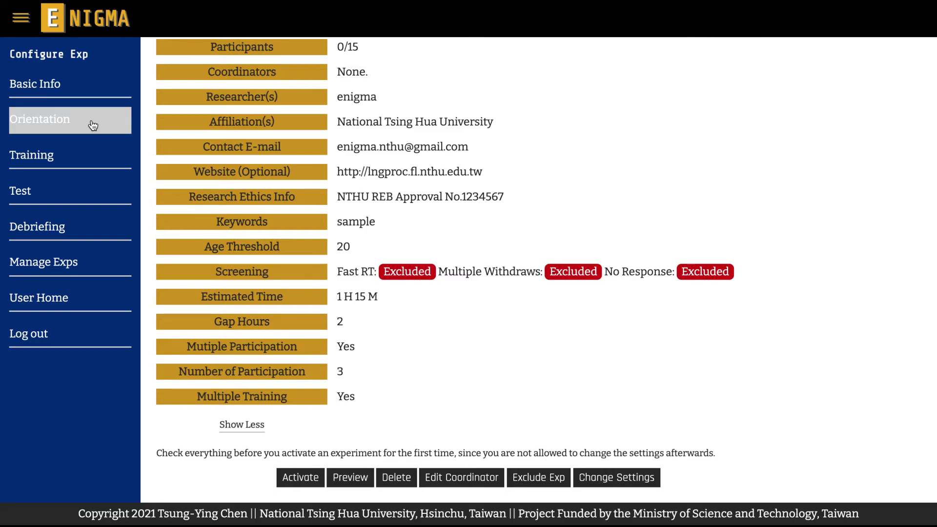
left_click(93, 126)
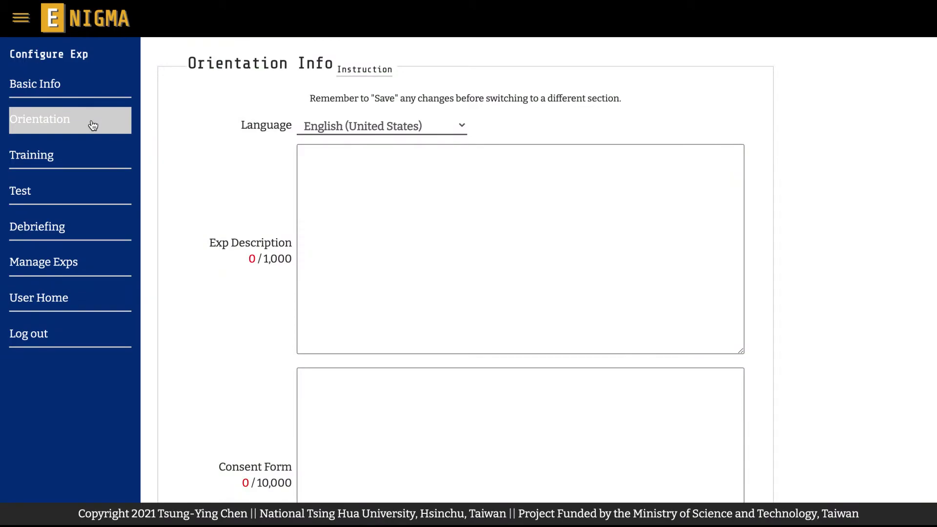
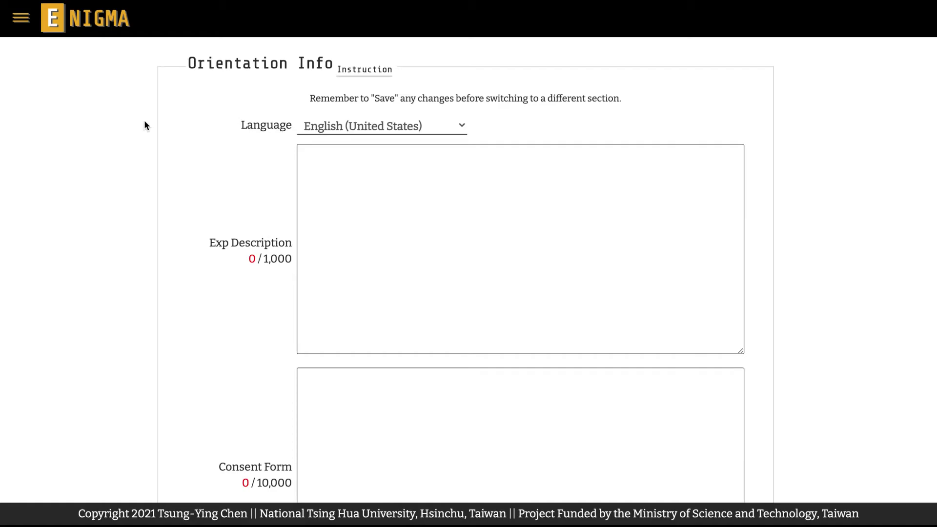
Keeping English (United States), enter the description 'This is a very difficult language learning challenge that tests your ears.'.
left_click(460, 129)
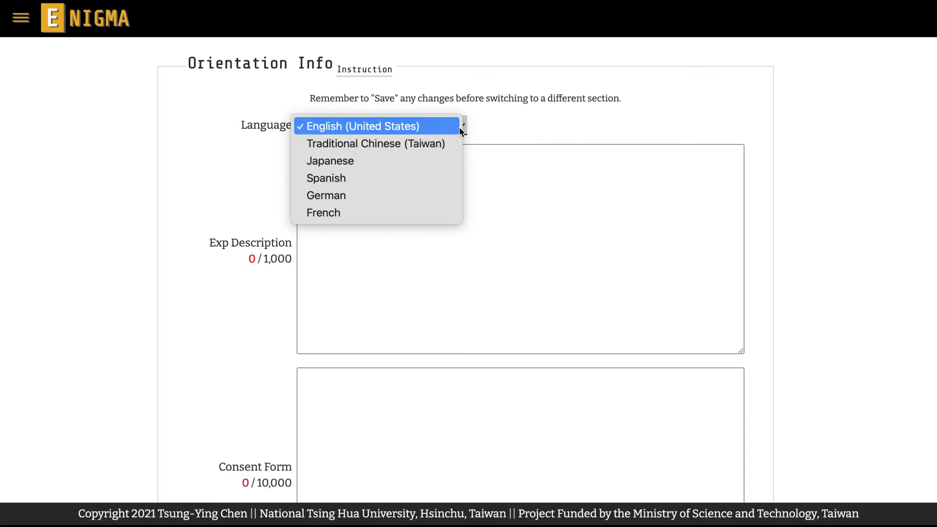
left_click(460, 130)
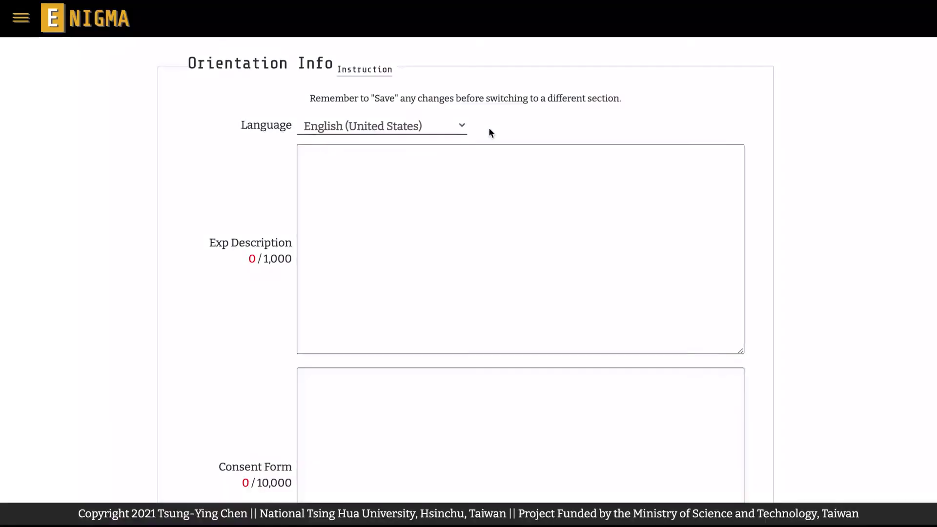
left_click(482, 163)
type("This is a very di")
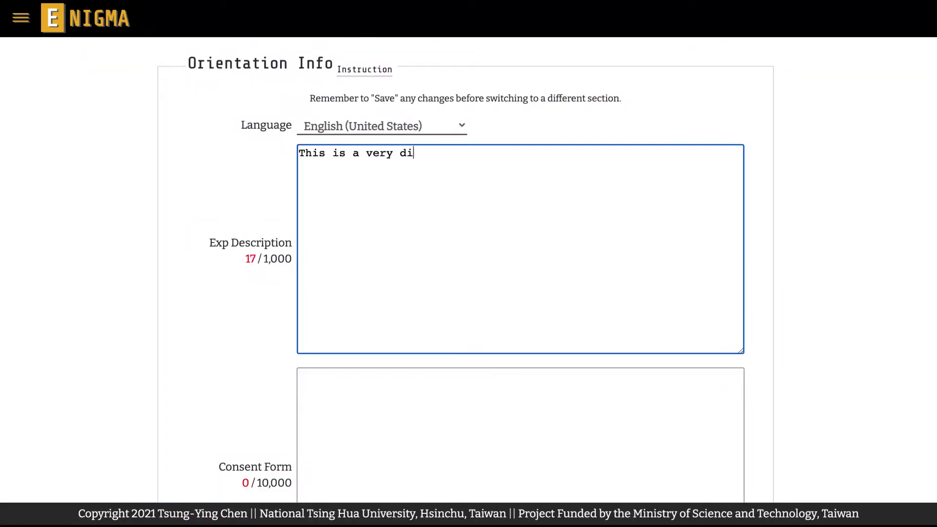
type("fficult language learning challenge that tests your ears.")
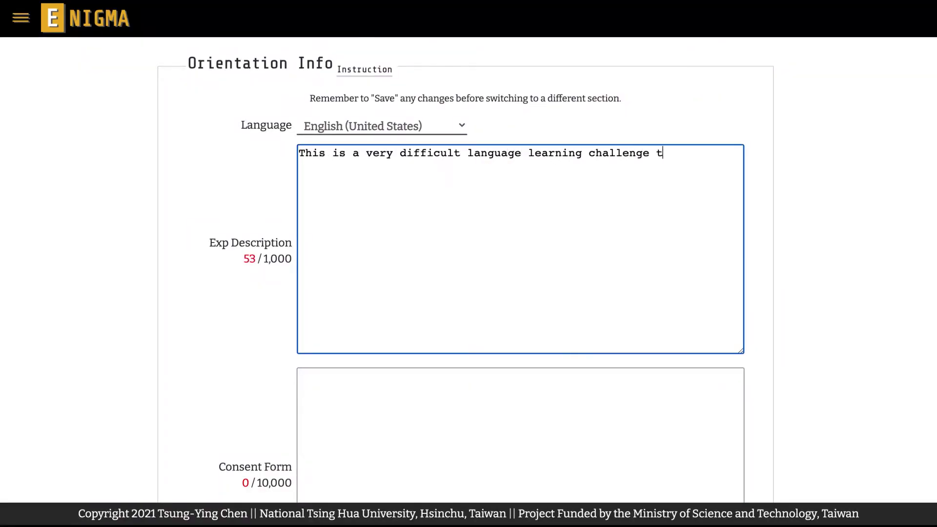
left_click(134, 251)
Write the English training instruction on the random recall test and the test instruction on language-rule judgments.
scroll(134, 250, "down", 15)
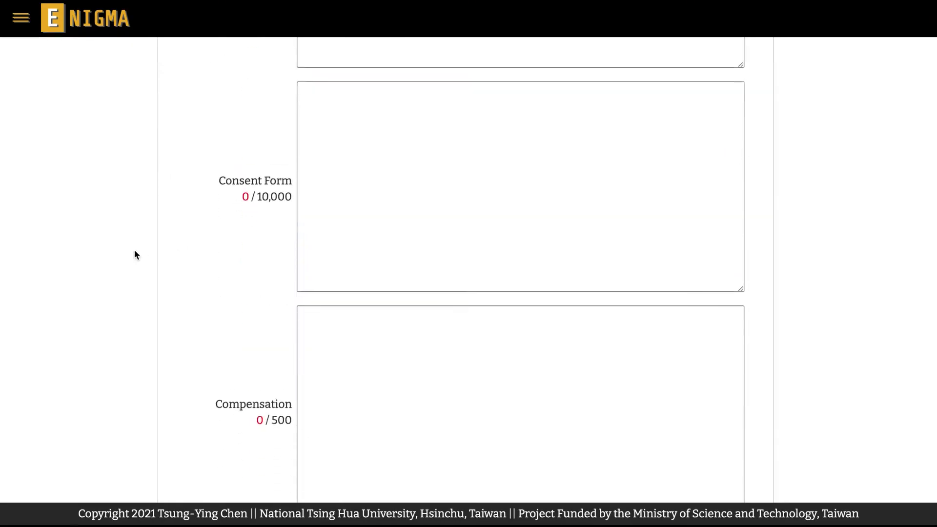
left_click(439, 195)
type("After hearing a few sounds, a random recall test w")
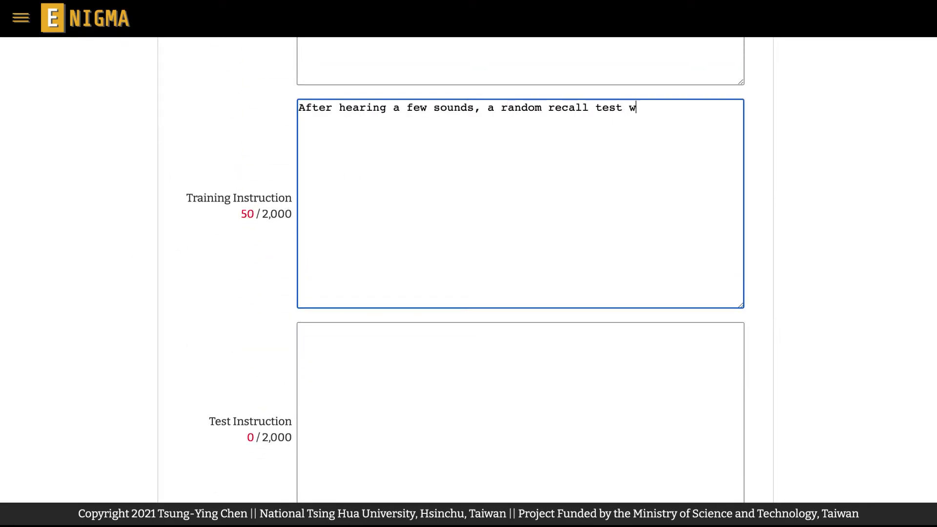
type("ill start. Please judge whether the sound played in the random recall test is identical")
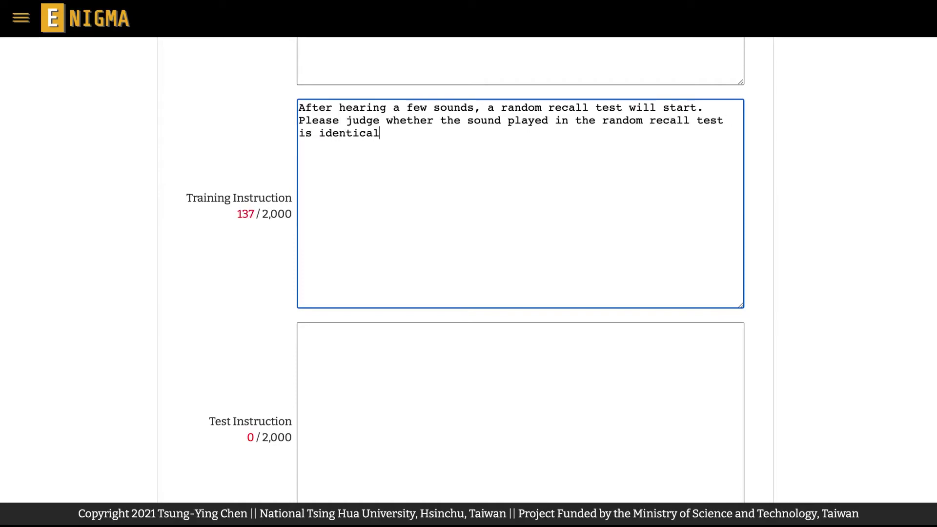
type(" to the last sound played right before the test or not. Press A if it's a Yes, and press L if it's a No.")
scroll(338, 278, "down", 1)
left_click(338, 278)
type("Please judge whether the following sounds ")
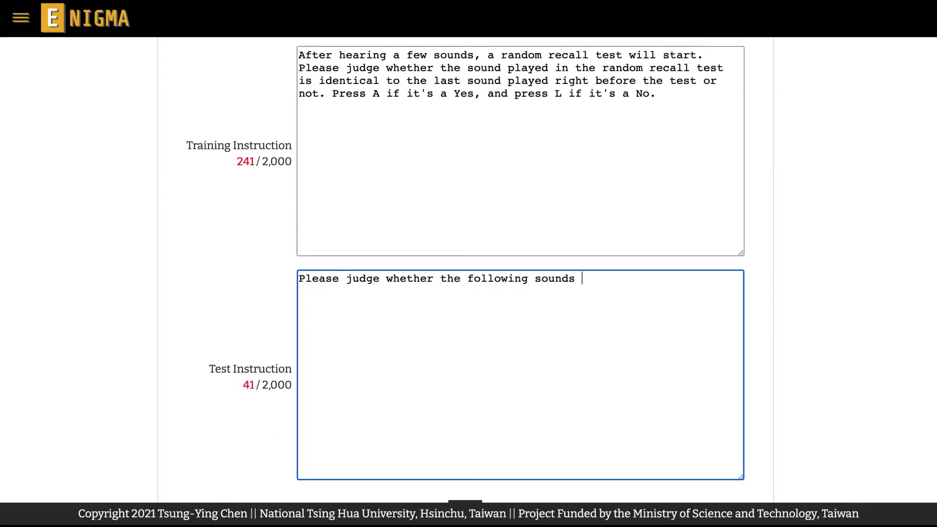
type("follow the language rule in the training phase or not. Press A if it's a Yes, and press L if it's a No.")
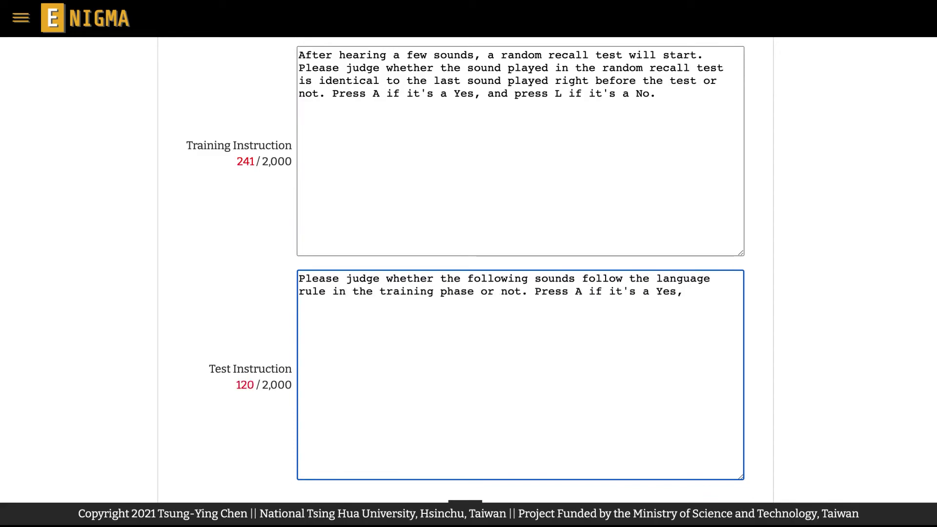
left_click(139, 275)
Type the English consent form text beginning 'Hello and welcome! We are very glad…'.
scroll(139, 273, "up", 10)
left_click(338, 195)
type("Hello and welcome! We are very glad that you decided")
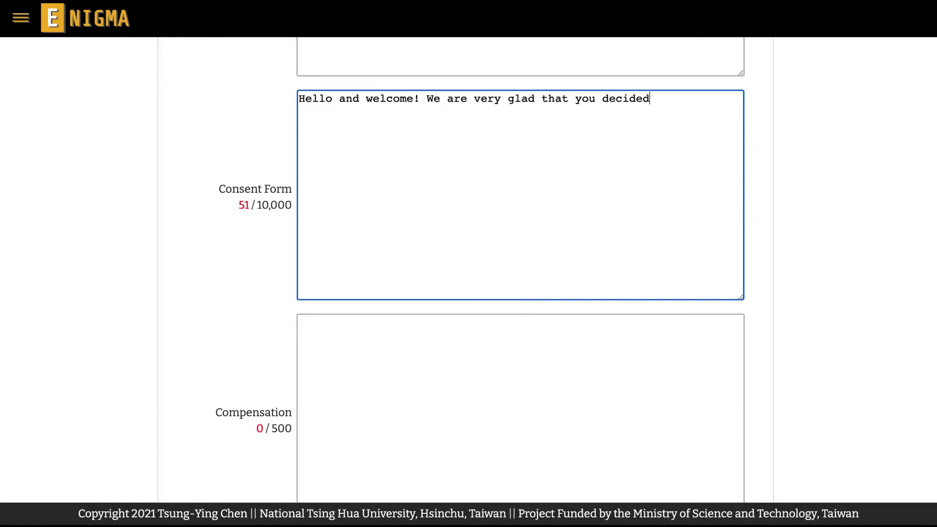
type(" to participate in our research. We hope that you can have a f")
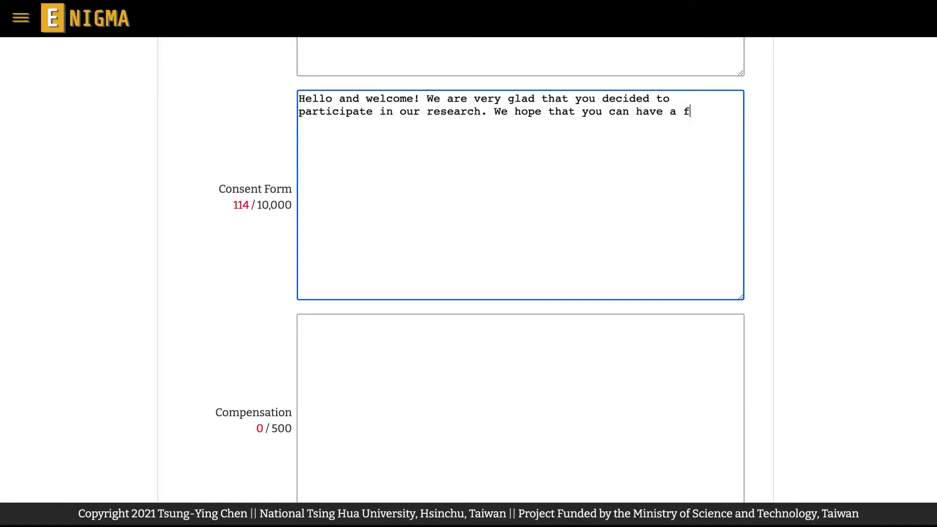
type("ull understanding of this experiment before starting. Detailed i")
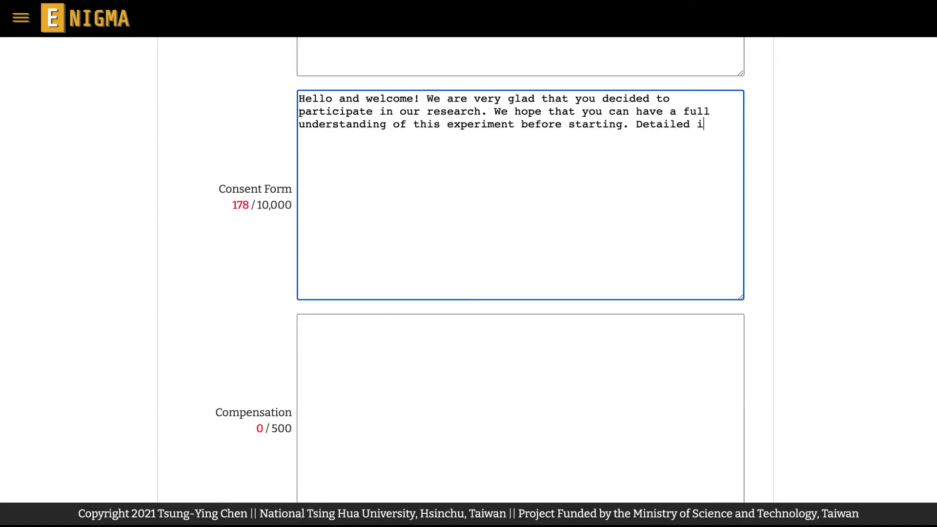
type("nstructions will be given by the principal investigat")
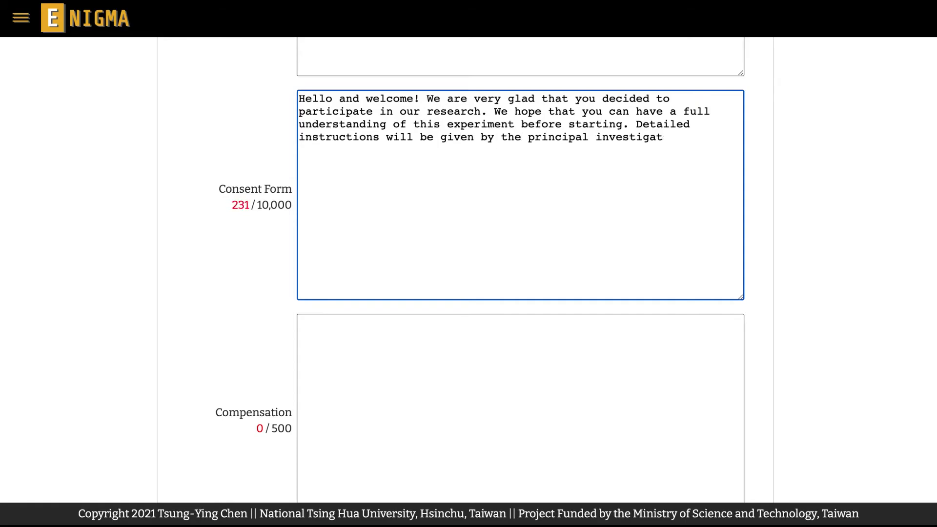
type("or of this project or a trained staff on our research tea")
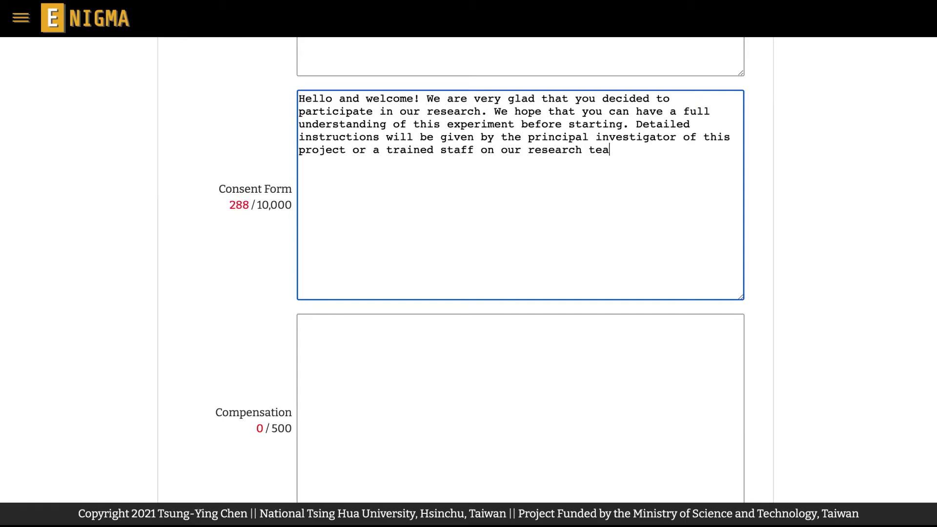
type("m. If you have any questions regarding our research, ")
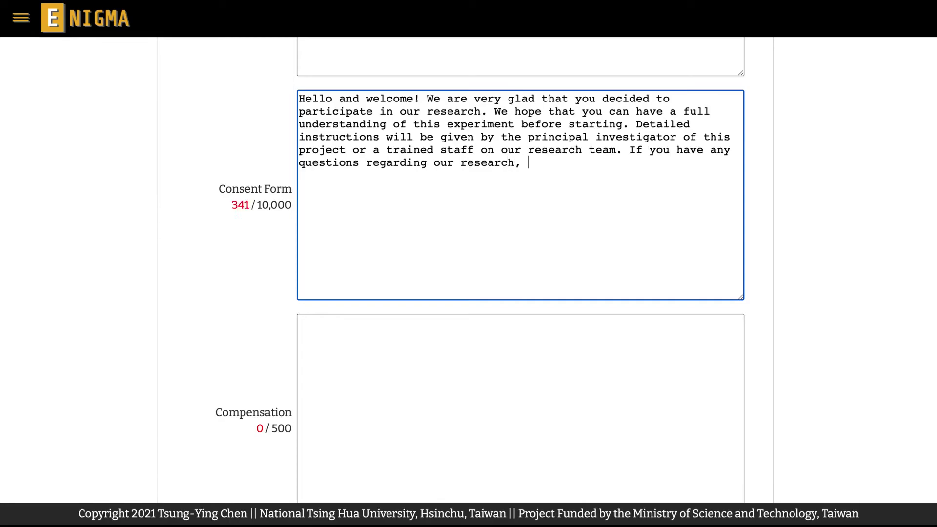
type("feel free to contact us. We will give you a deta")
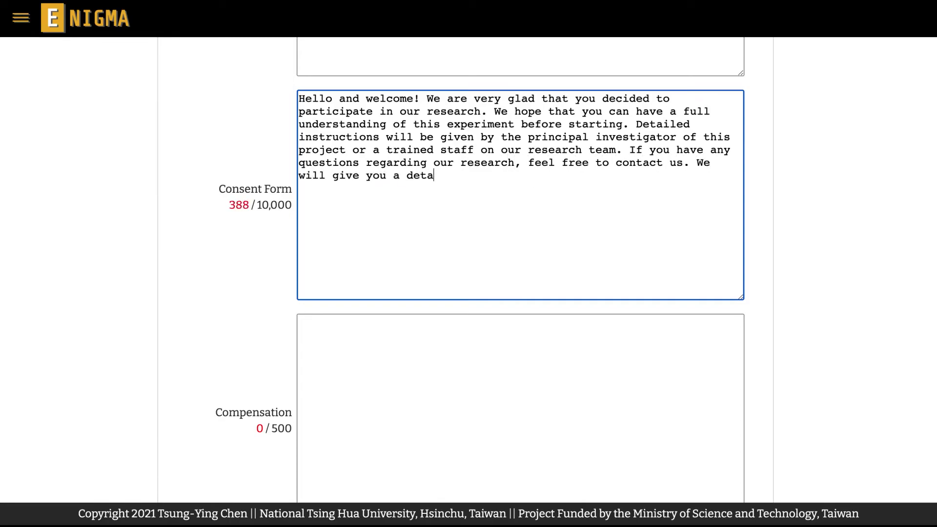
type("iled explanation. Please sign your name on this conse")
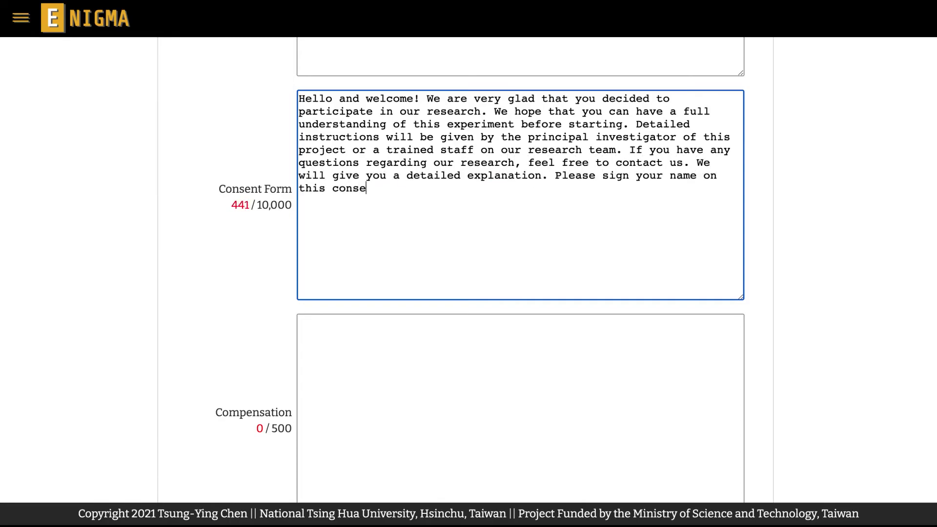
type("nt form only after careful consideration. Your s")
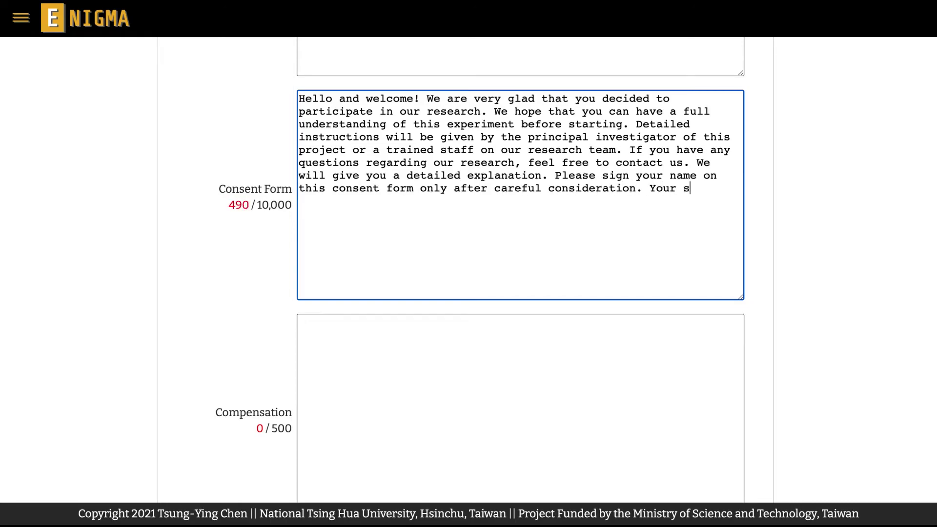
type("ignature is required for participation in this research project.")
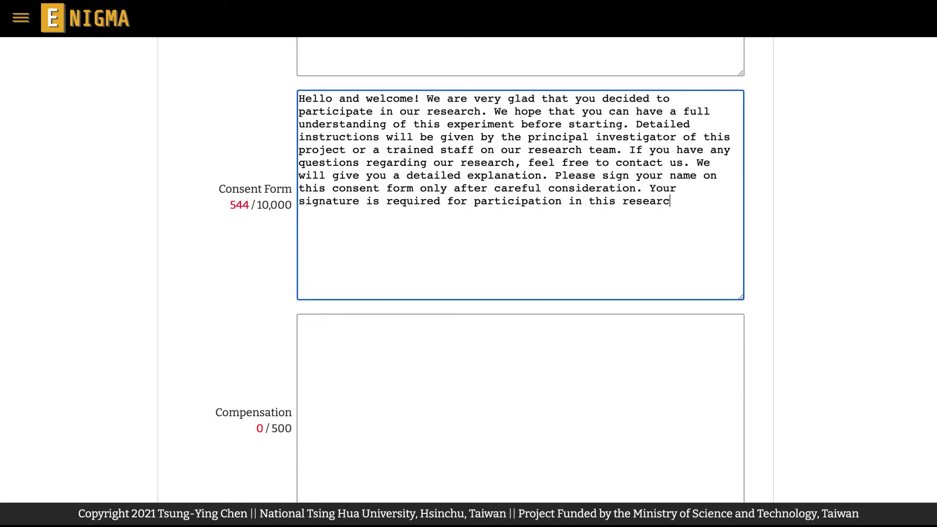
left_click(81, 234)
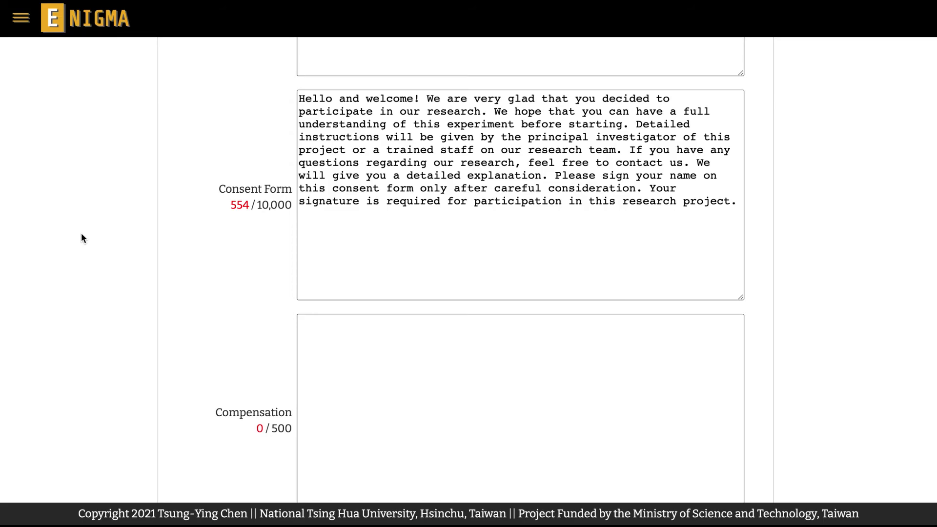
scroll(81, 233, "down", 2)
Enter the compensation sentence promising 4 USD after the challenge and save the English orientation texts.
left_click(312, 218)
type("After completing this c")
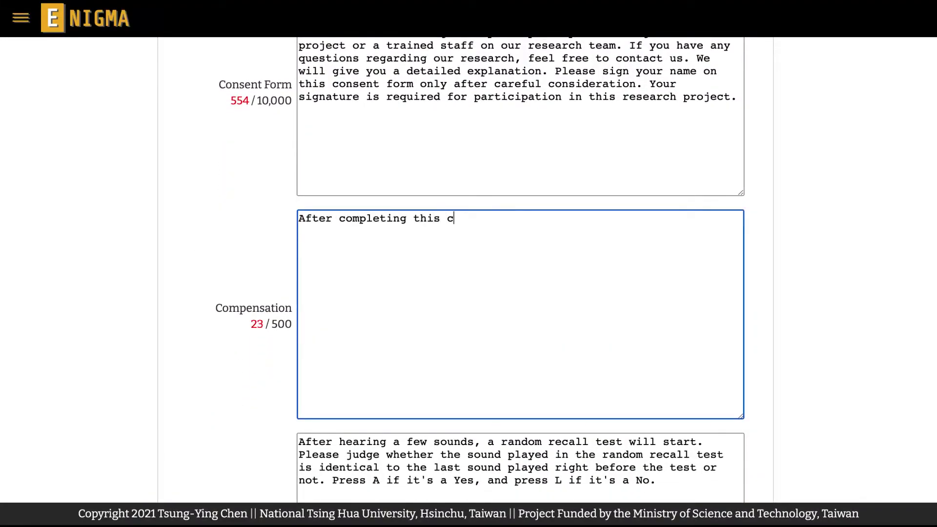
type("hallenge, your participation will be compensated for with 4 USD.")
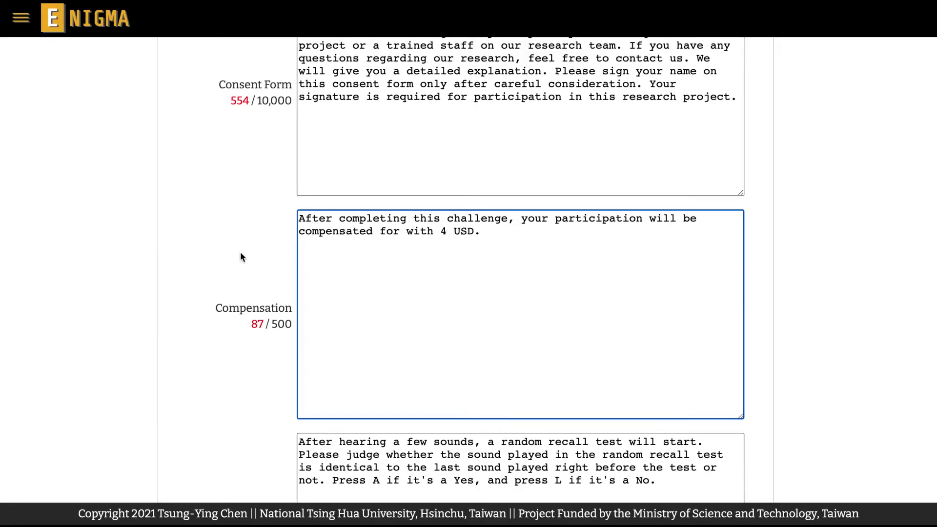
left_click(149, 254)
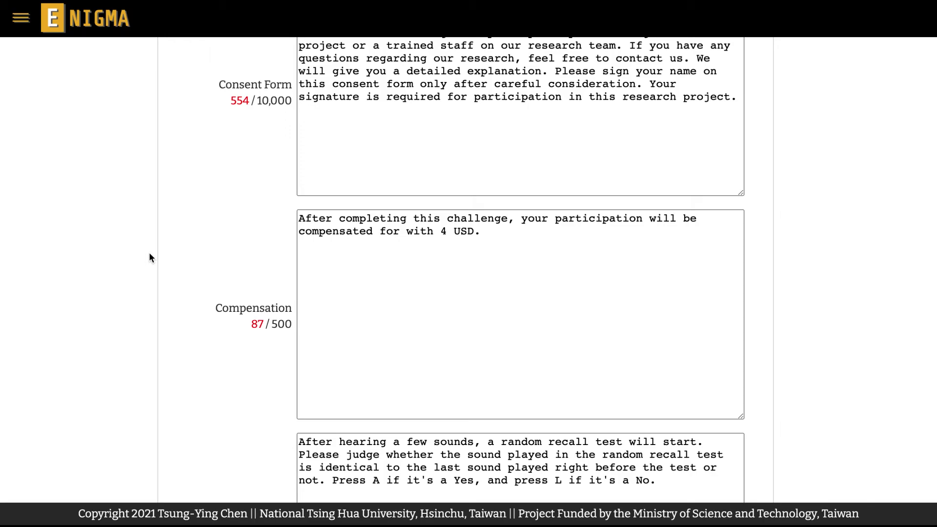
scroll(148, 257, "down", 9)
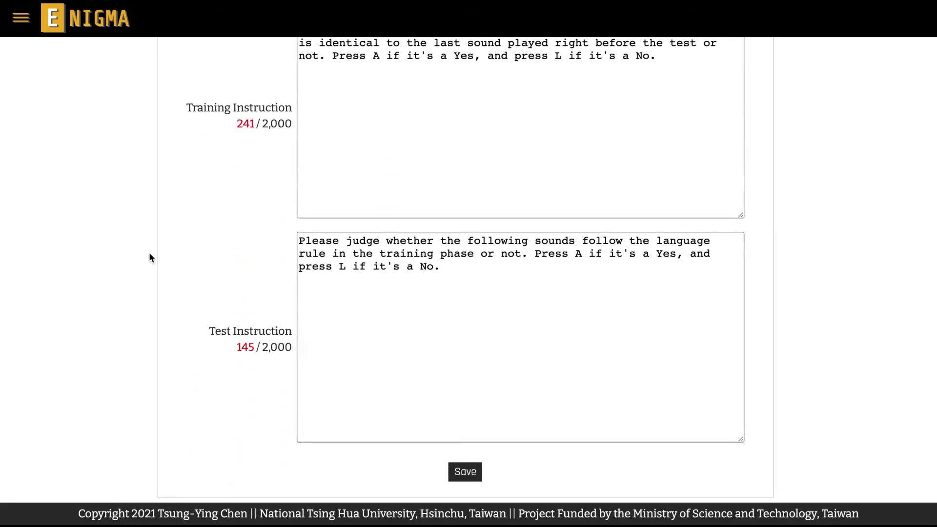
left_click(459, 470)
left_click(21, 18)
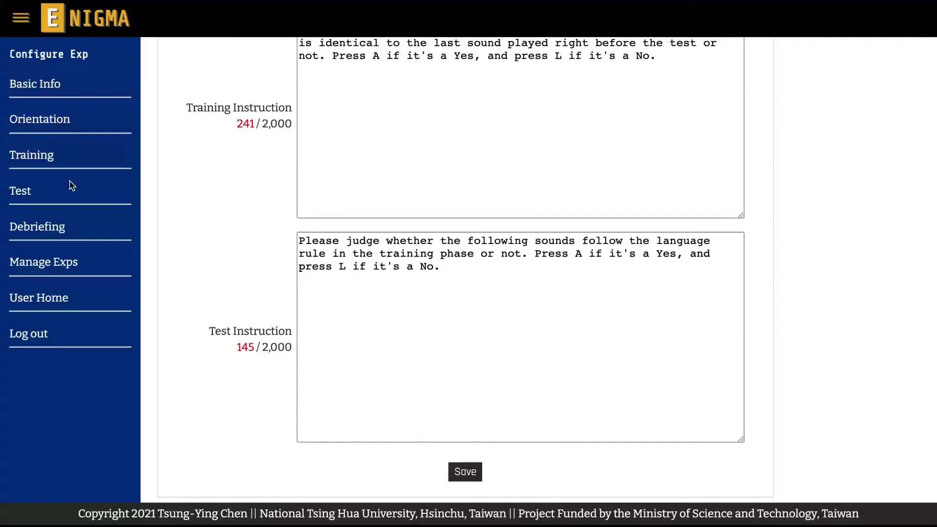
On Debriefing Info, type 'Vowel harmony or anti-harmony.' with English kept as the language, and save.
left_click(74, 227)
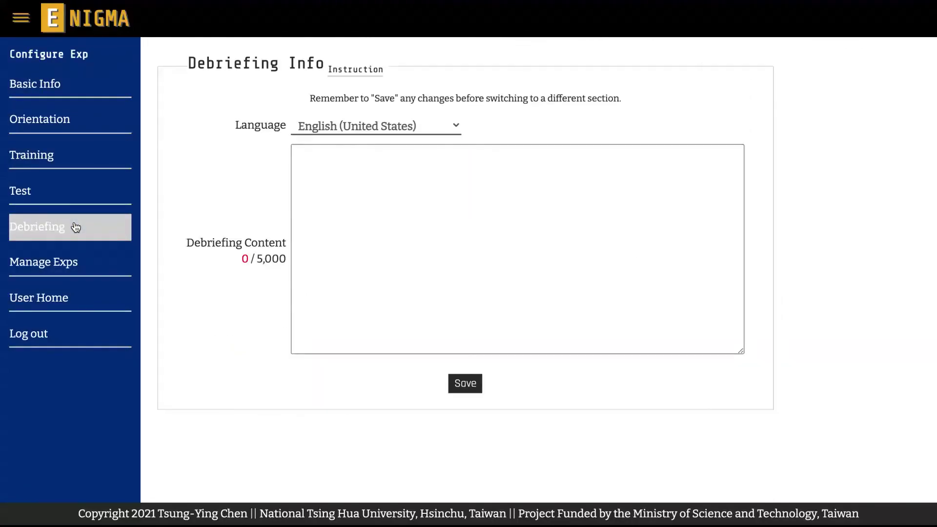
left_click(144, 221)
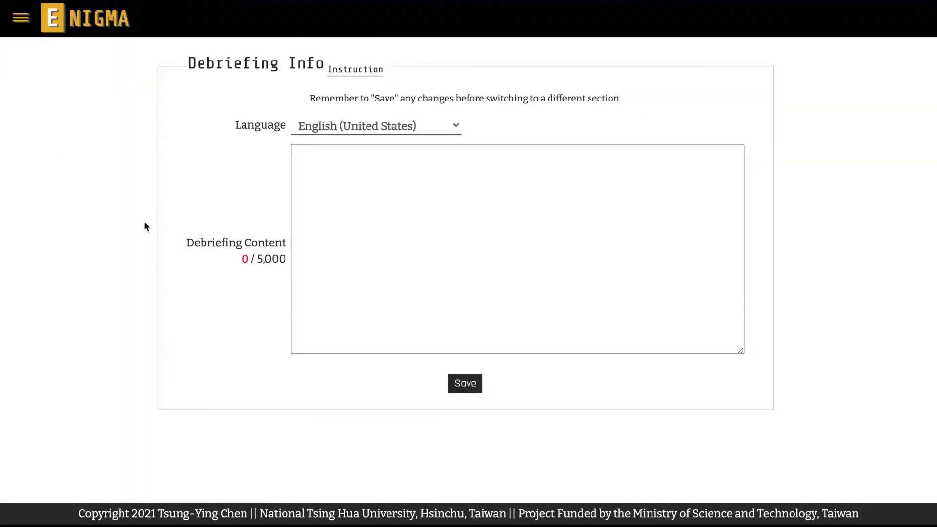
left_click(333, 195)
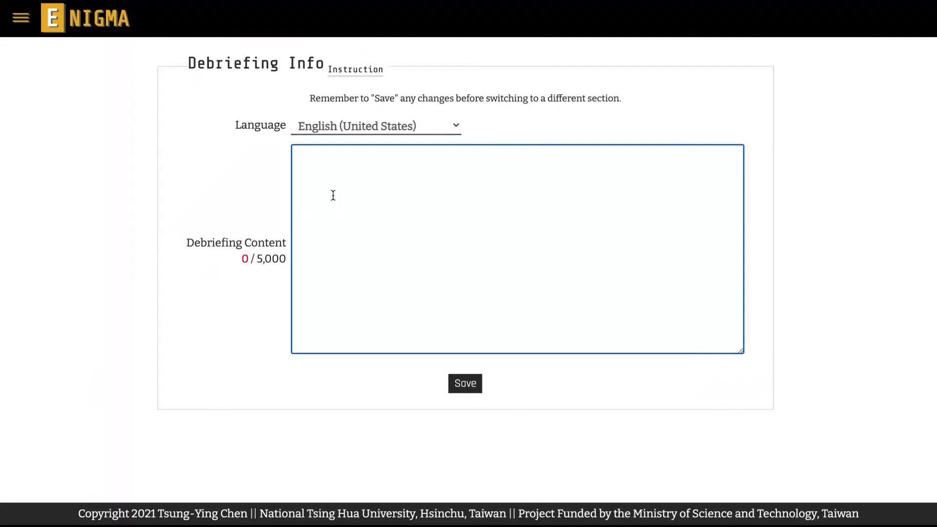
type("Vowel harmony or anti-harmony.")
left_click(152, 214)
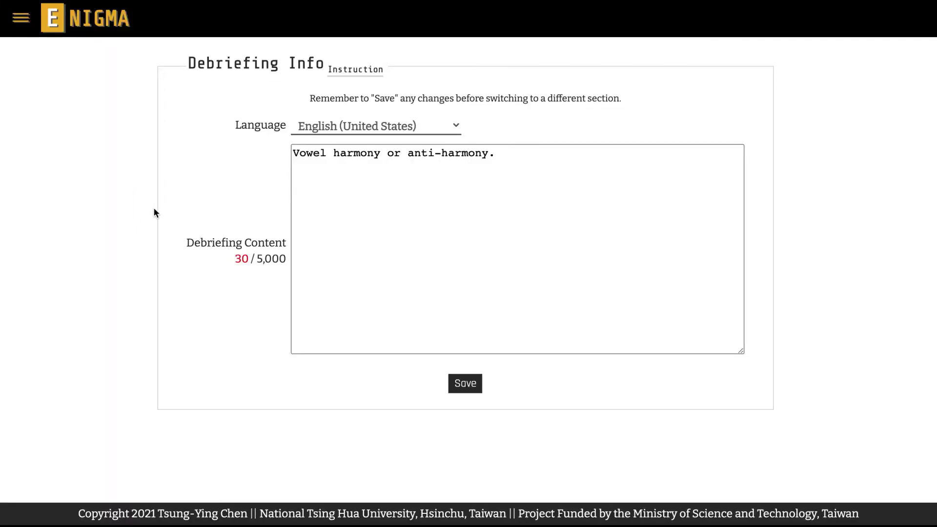
left_click(450, 128)
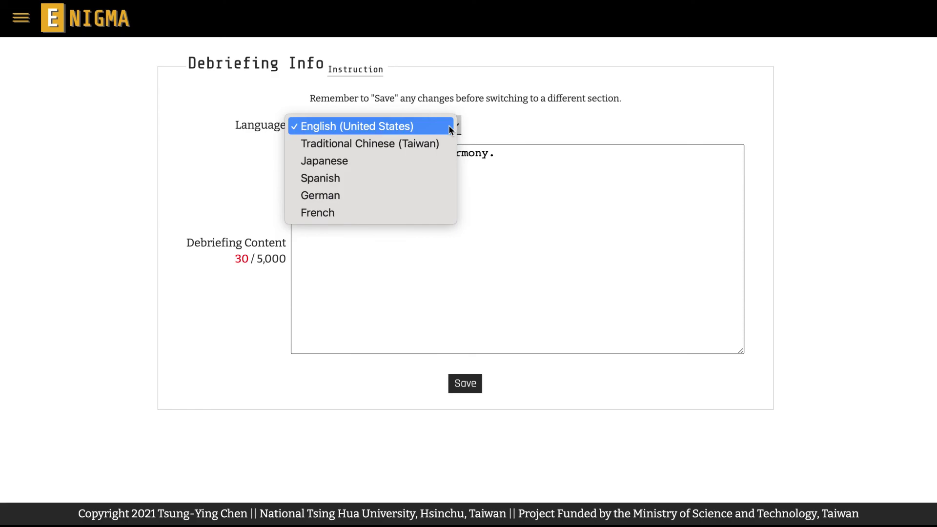
left_click(496, 126)
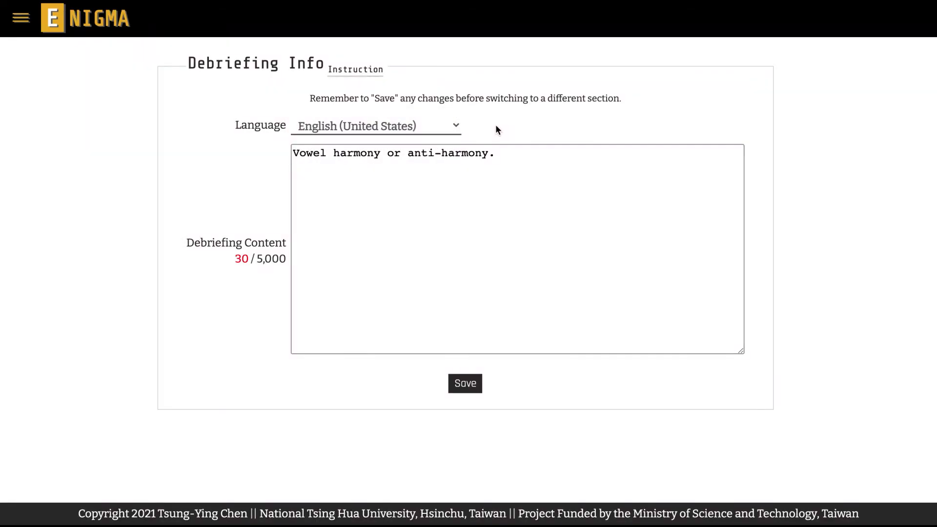
left_click(460, 385)
Switch Orientation Info to Traditional Chinese (Taiwan) and enter the Chinese experiment description and consent form.
left_click(21, 19)
left_click(44, 117)
left_click(354, 131)
left_click(441, 145)
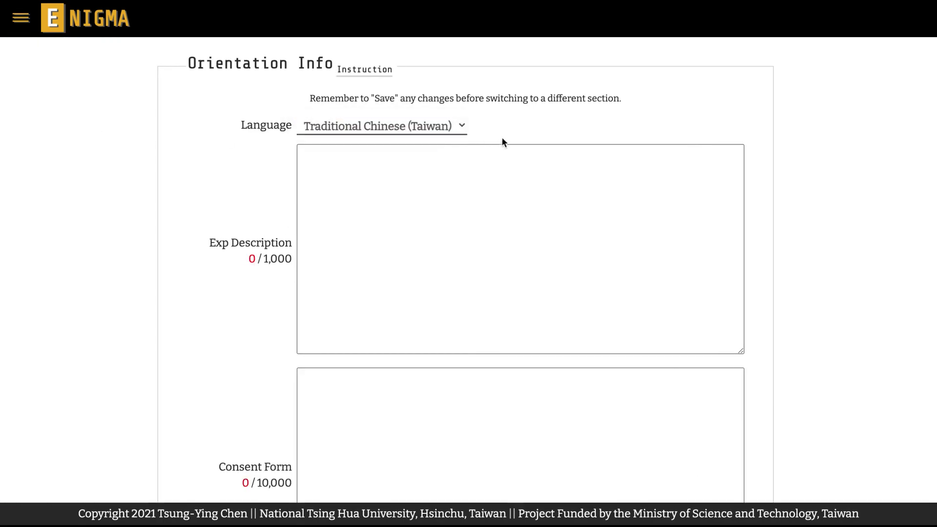
key("Tab")
type("這是一個以聽力進行的困難語言學習挑戰")
key("Tab")
type("您好，非常歡迎並感謝您參與此研究！希望能在研究進行前，讓您對此")
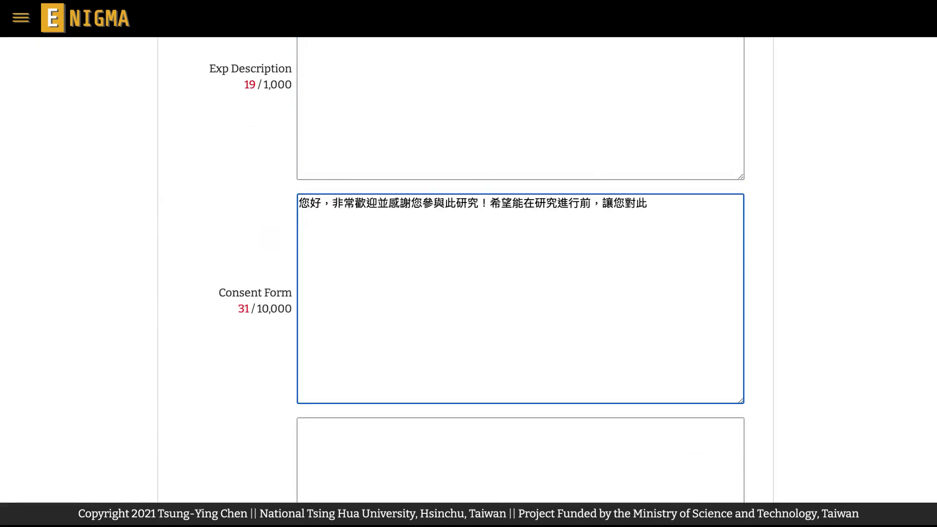
type("研究有充分的了解。研究計畫主持人或經妥善訓練之研究團隊人員，將向您說明內容，若您對此研究有任何疑問，歡迎您提問，我們將為您做詳細的說明，請您慎重考慮後，才決定是否在同意書上簽名。您必須簽署同意書後才能參與本研究。")
Fill in the Chinese compensation (4美元), training and test instructions, then save the orientation texts.
key("Tab")
type("在完成挑戰後，您的參與將會獲得4美元的補償。")
key("Tab")
type("在聽到幾個單字後，會出現一個隨機回憶測驗，請判斷在該測")
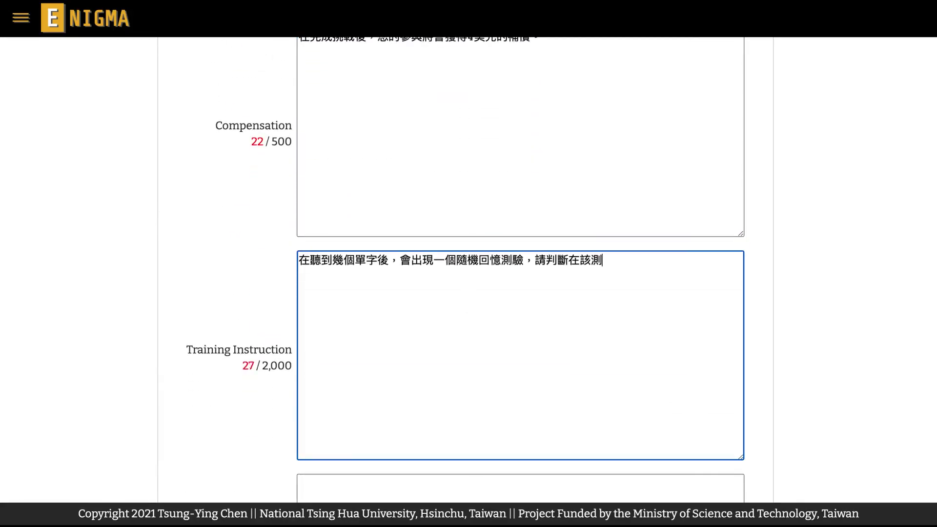
type("驗中出現的單字是否為測驗前出現的最後一個單字。若答案為是，請按Ａ；若答案為否，請按Ｌ。")
key("Tab")
type("請判斷接下來播放的單字是否符合訓練階段的語言規則。若答案為是，請按Ａ；若答案為否，請按Ｌ。")
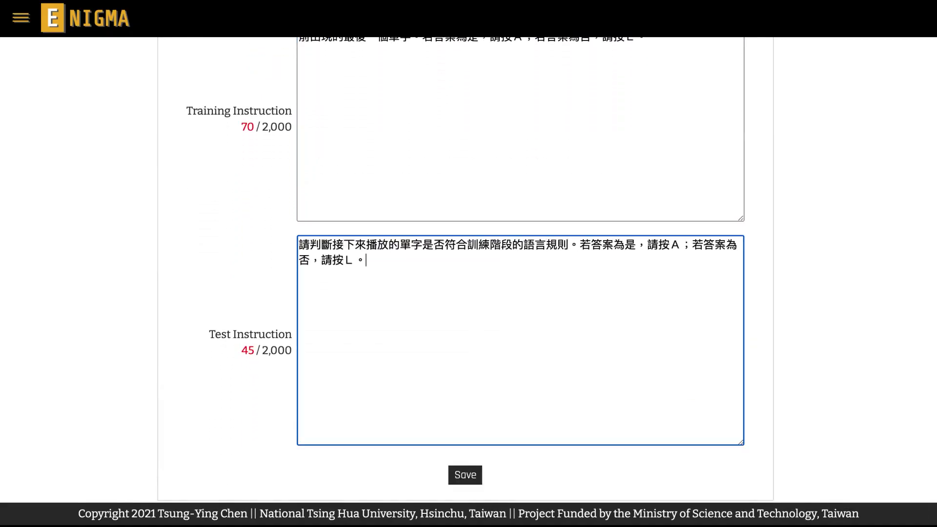
left_click(465, 475)
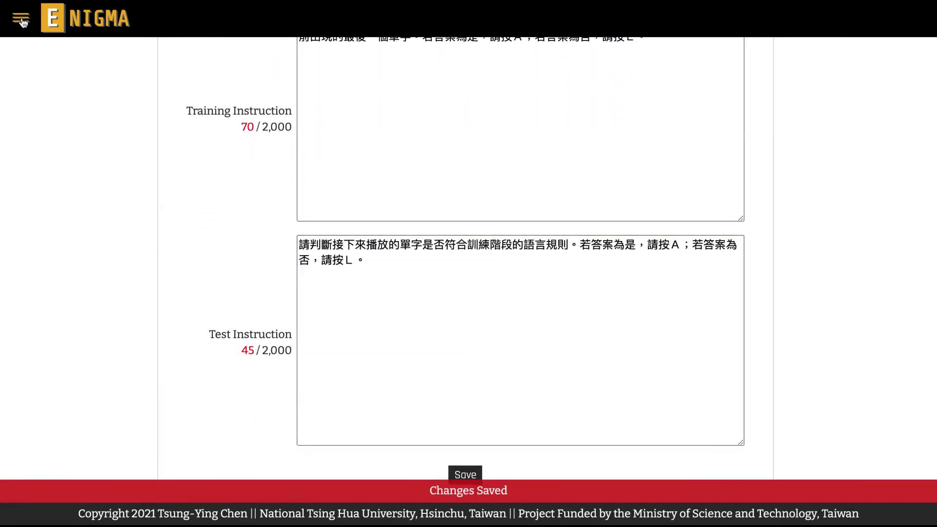
Set the Traditional Chinese (Taiwan) debriefing content to 元音和諧律 and save it.
left_click(21, 18)
left_click(48, 227)
left_click(457, 127)
left_click(460, 144)
key("Tab")
type("元音和諧律")
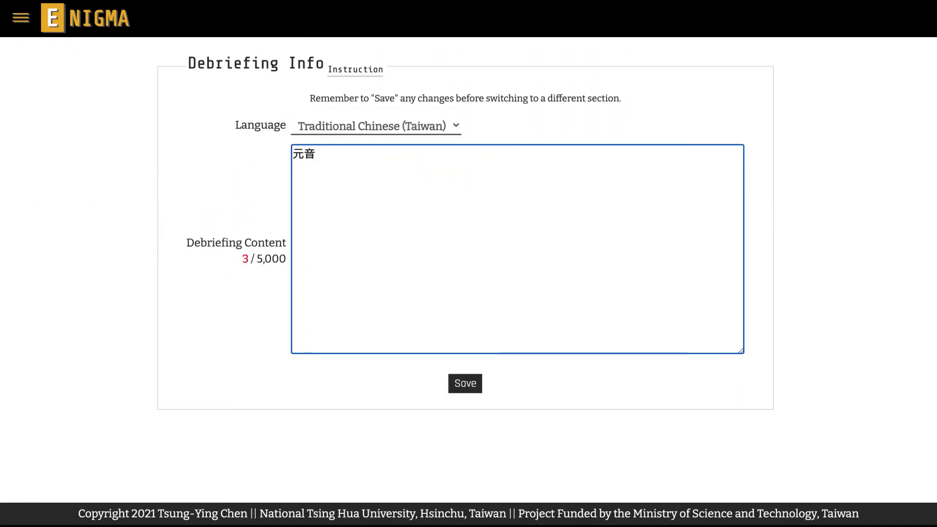
left_click(468, 382)
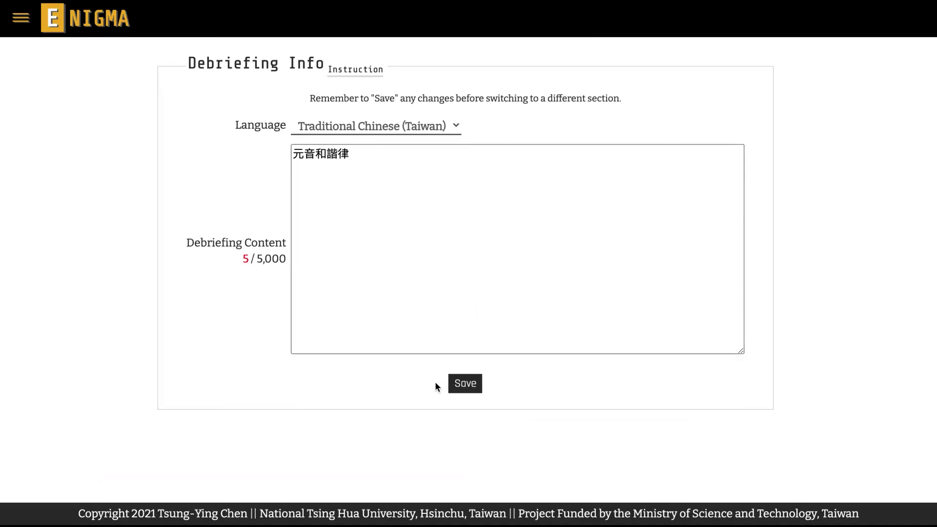